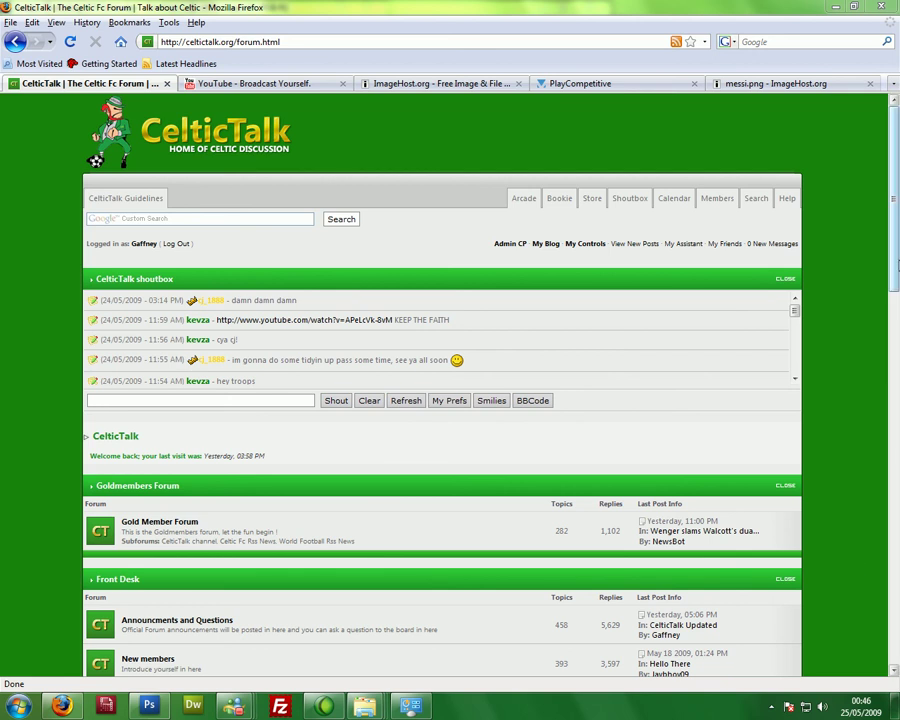
Open the 'Messi Signature' topic on the CelticTalk forum and scroll up to the banner post
left_click_drag(898, 235, 898, 363)
scroll(814, 498, "down", 3)
left_click(695, 499)
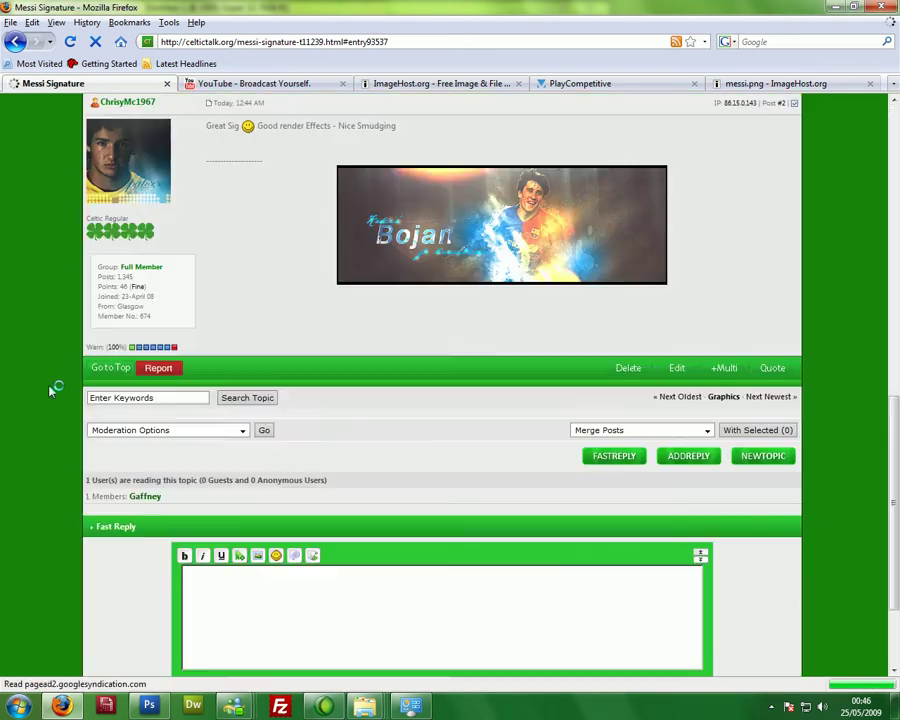
scroll(50, 390, "up", 15)
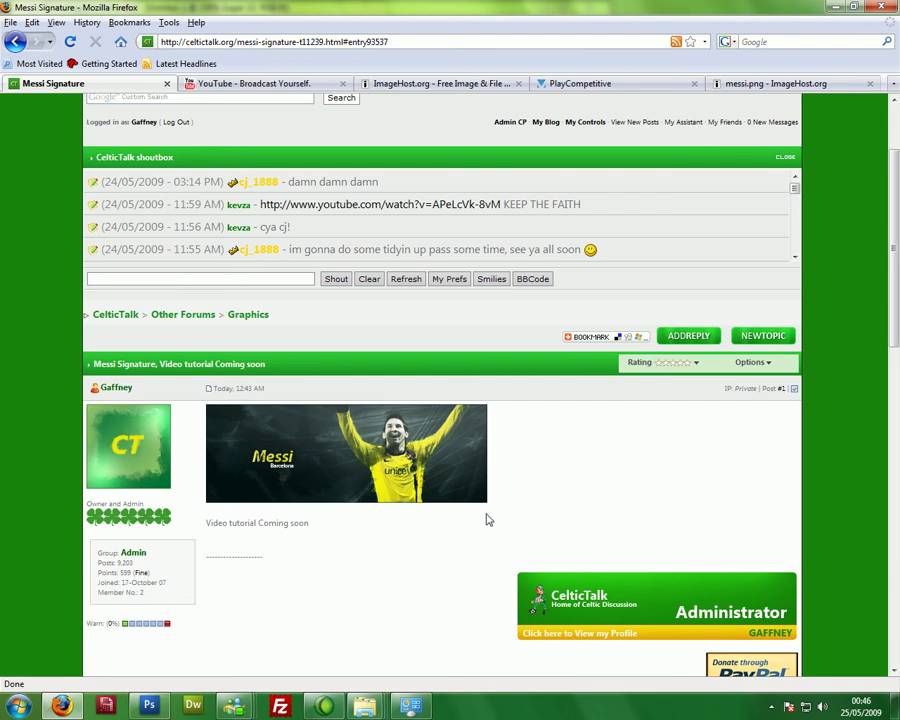
In Photoshop, hide Layer 13, the text layers, gradient maps and lower layers, leaving only Background
left_click(148, 706)
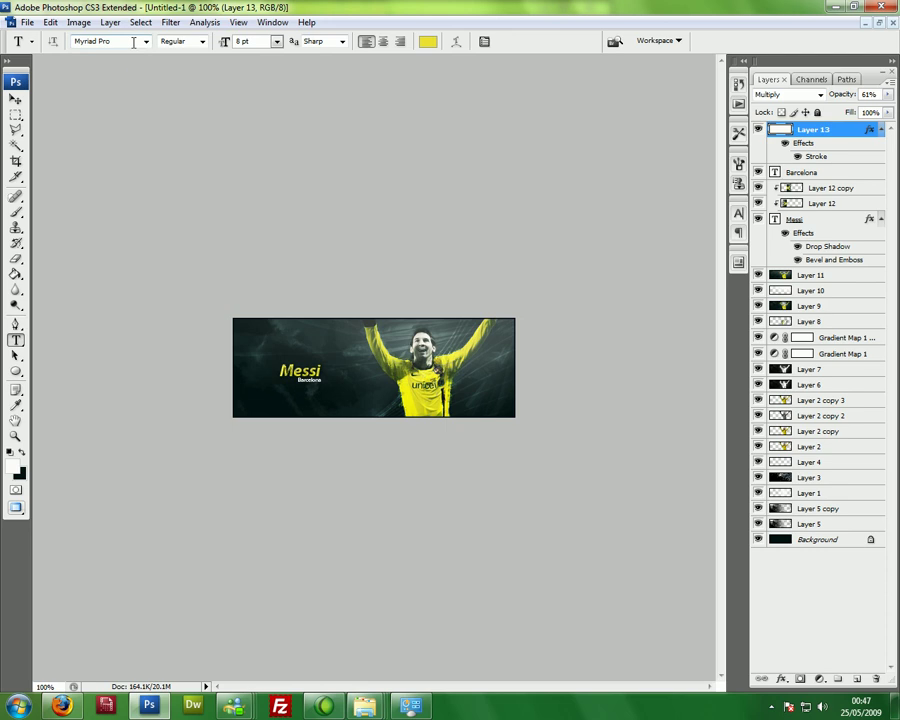
left_click(13, 100)
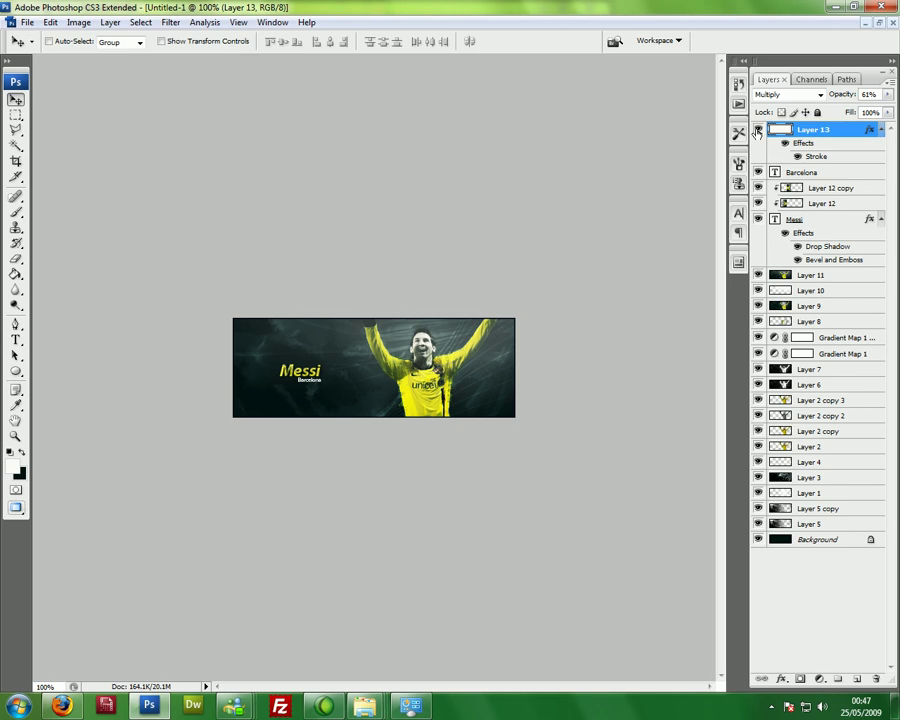
left_click(757, 130)
left_click_drag(758, 203, 758, 172)
left_click_drag(758, 222, 758, 275)
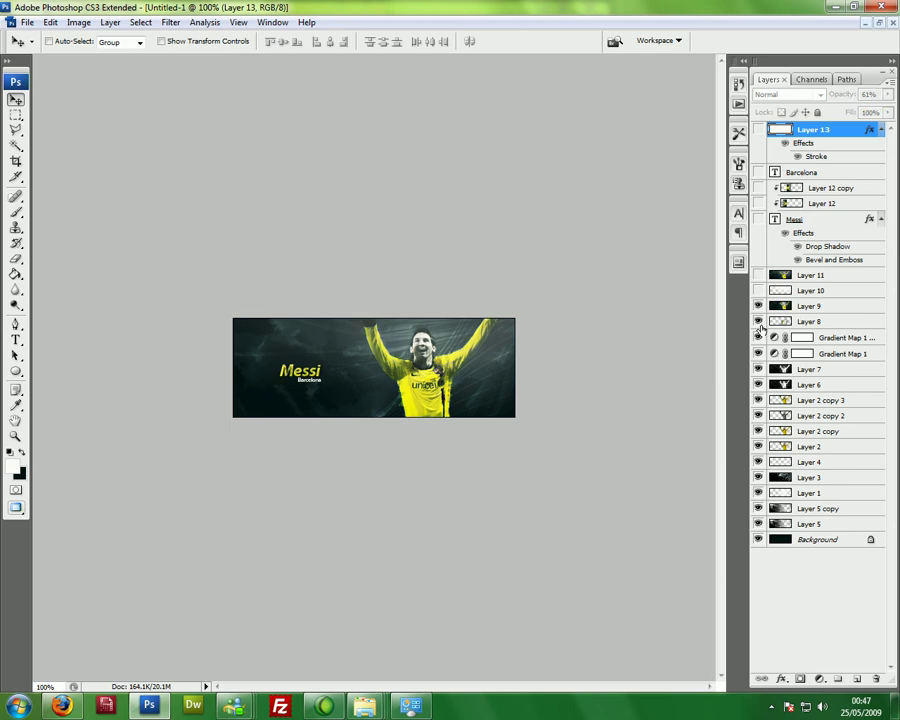
mouse_move(758, 355)
left_mouse_down()
mouse_move(750, 440)
mouse_move(758, 436)
mouse_move(758, 531)
left_mouse_up()
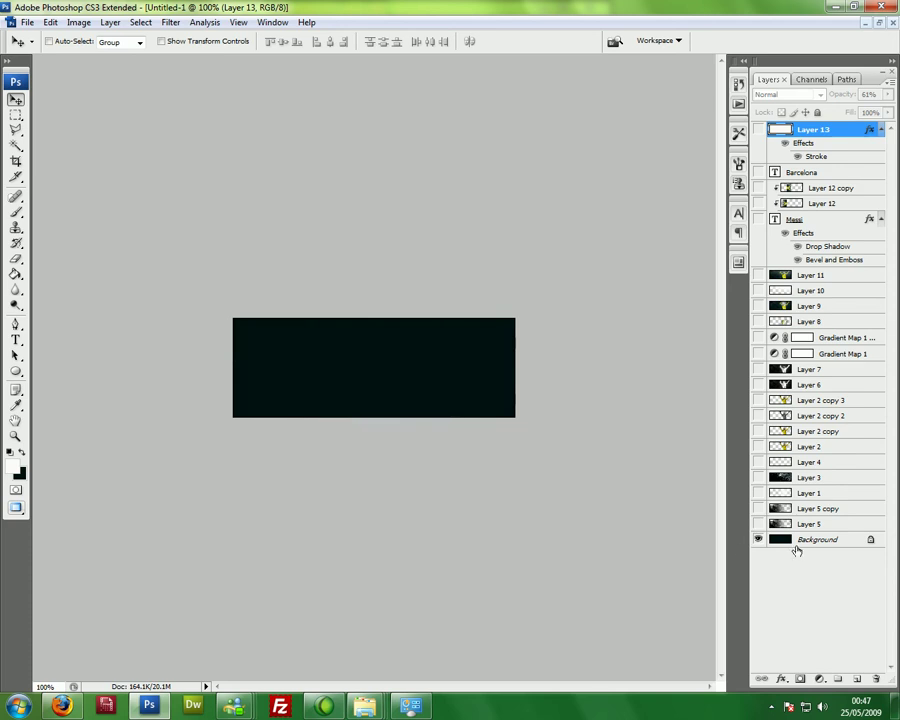
Sample the dark Background colour 011111 as the foreground colour
left_click(792, 543)
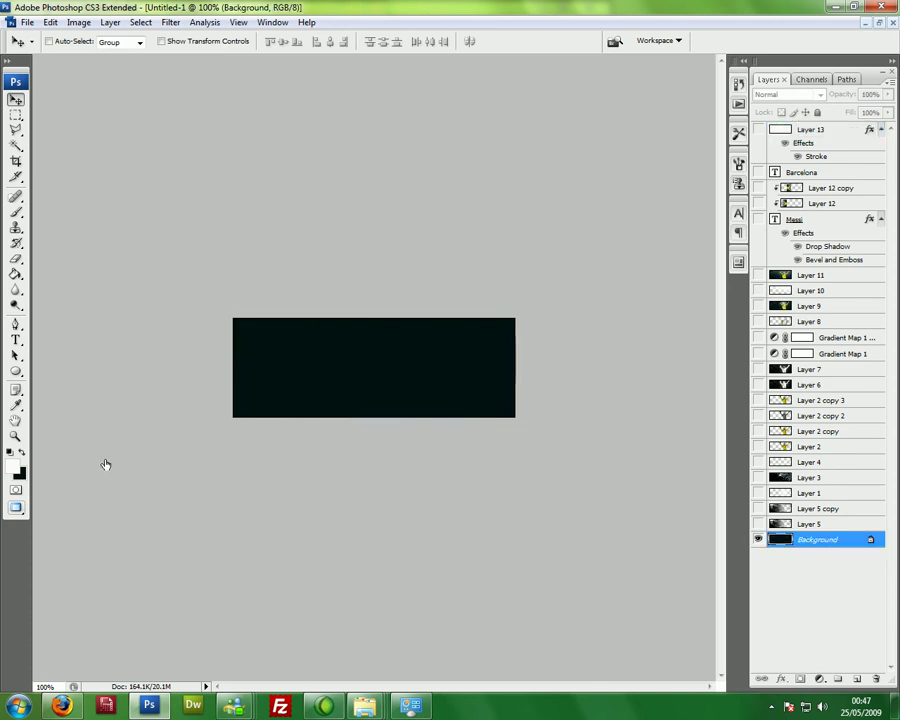
left_click(12, 466)
left_click(304, 364)
Show and select Layer 5's faint texture, keeping Layer 5 copy hidden
left_click(758, 512)
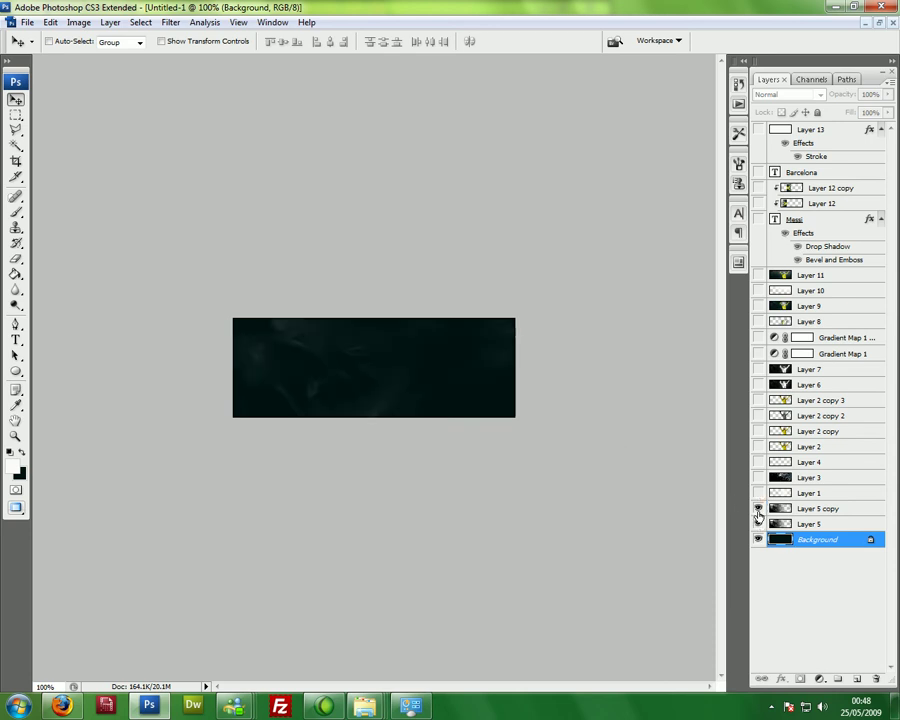
left_click(758, 509)
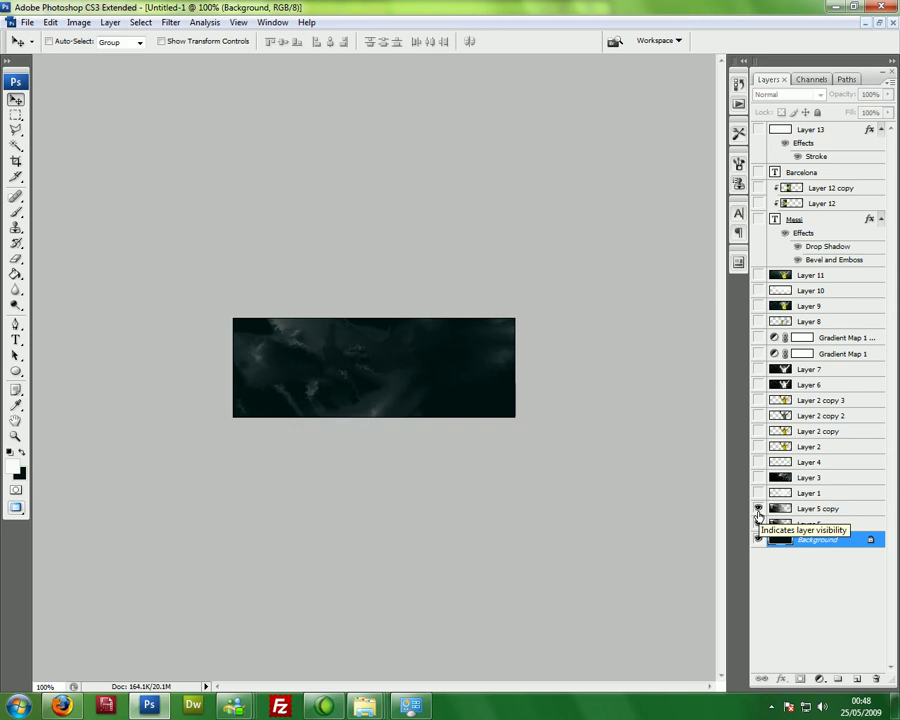
left_click(758, 510)
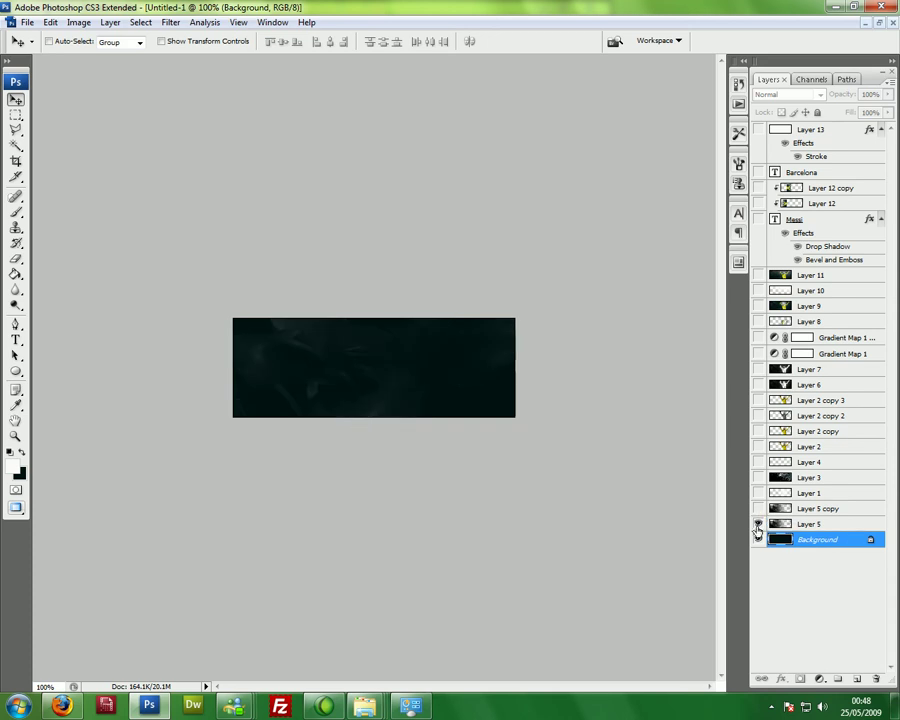
left_click(817, 526)
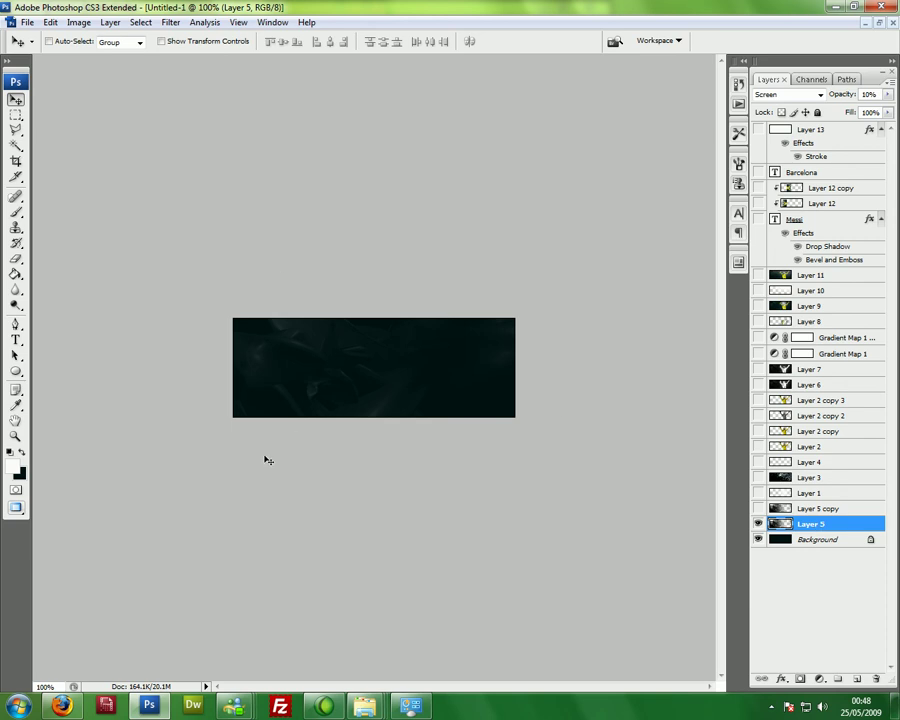
Show and select Layer 5 copy, previewing the Spatter filter but cancelling it
left_click(758, 509)
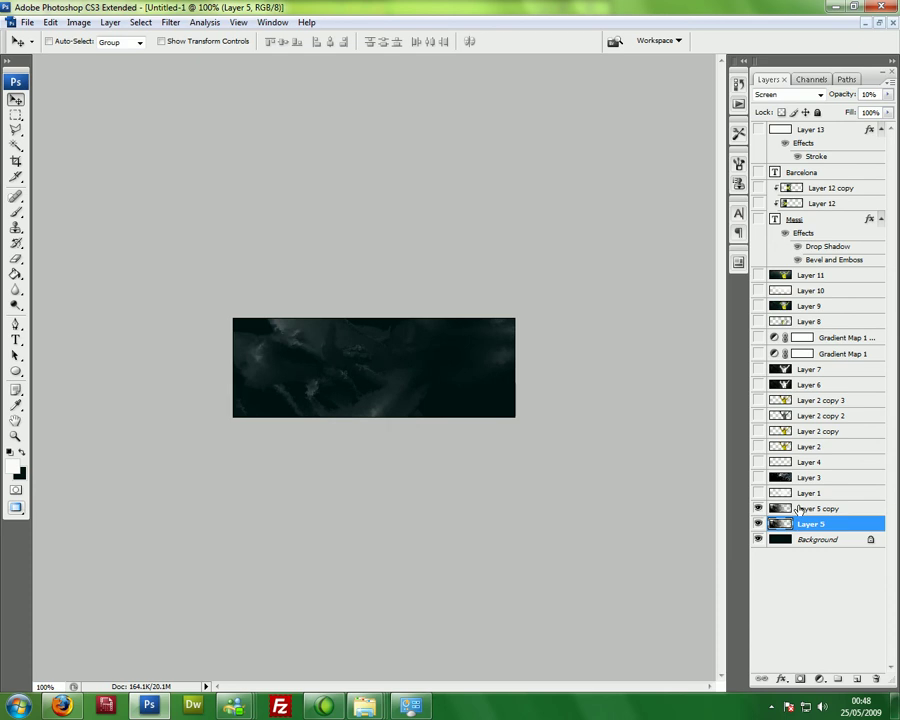
left_click(776, 510)
left_click(171, 22)
mouse_move(200, 177)
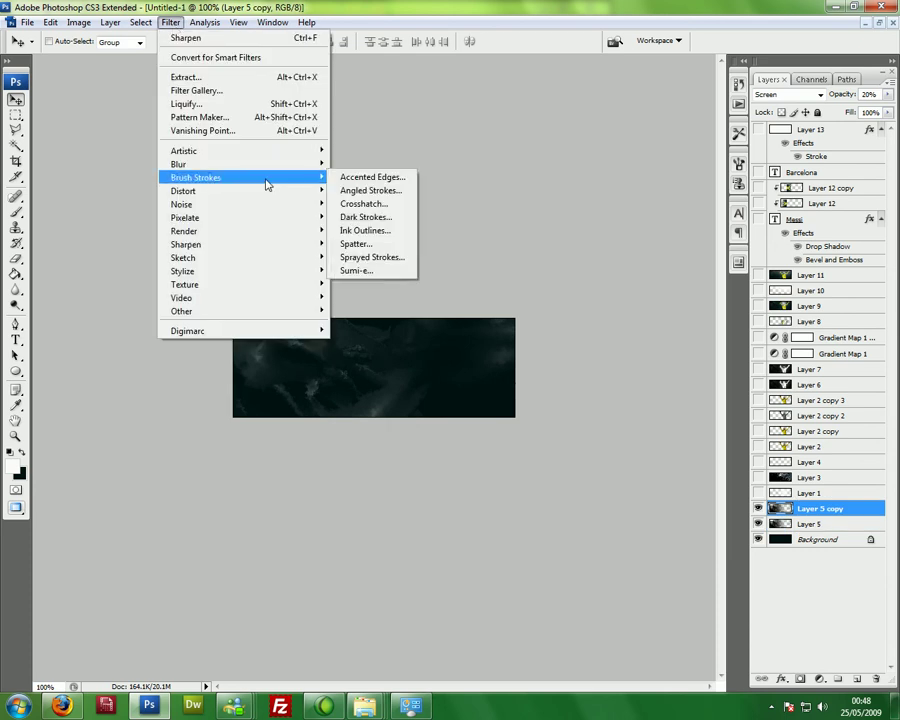
left_click(366, 246)
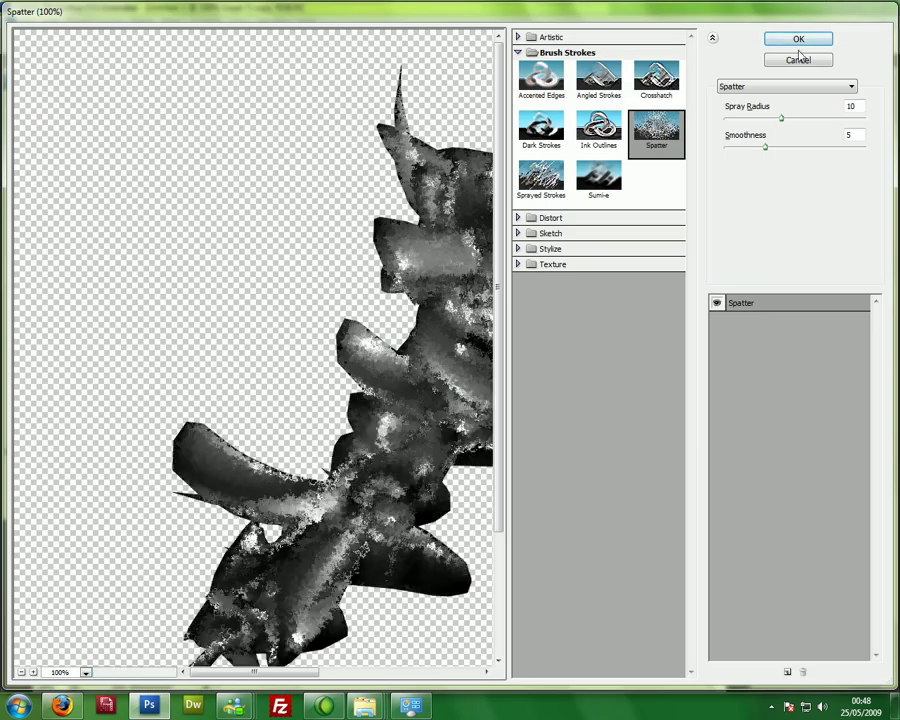
left_click(798, 61)
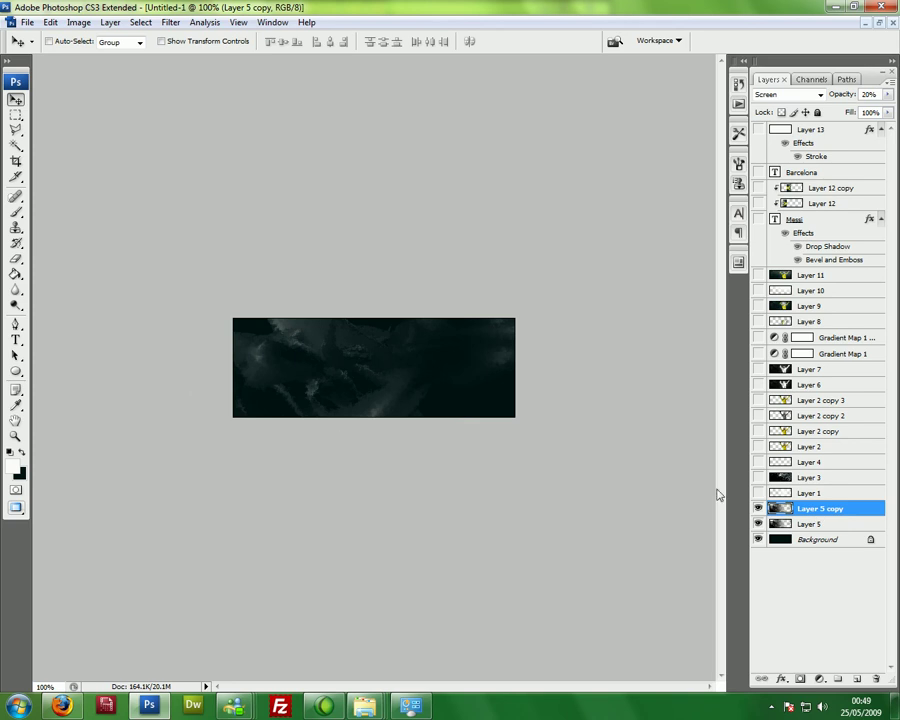
Show Layer 1 and paint a brighter glow on the banner's right with a 200 px soft brush
left_click(758, 494)
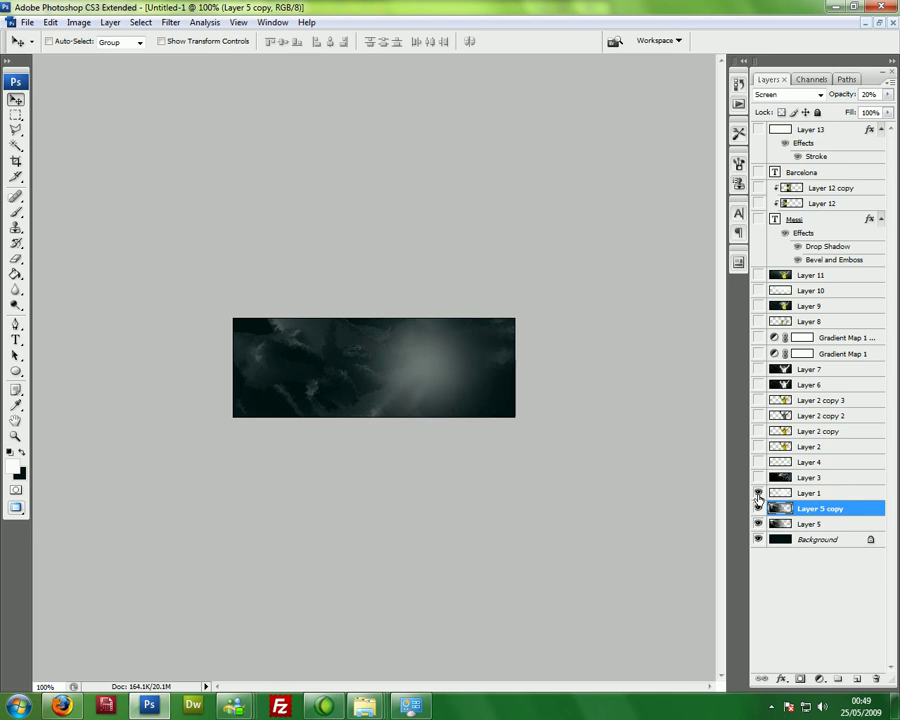
left_click(822, 493)
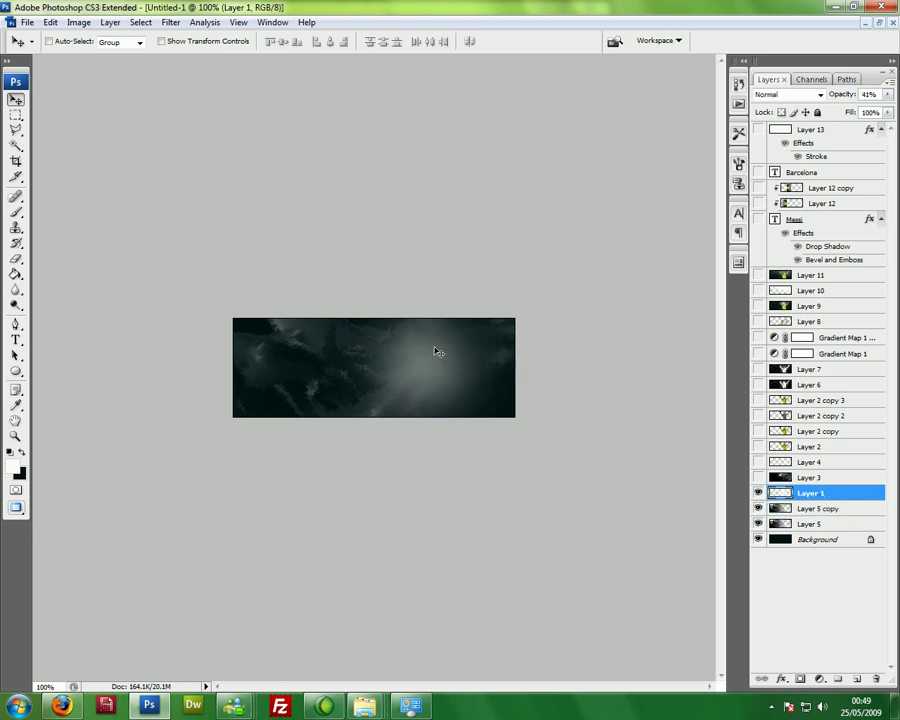
key("b")
left_click(91, 41)
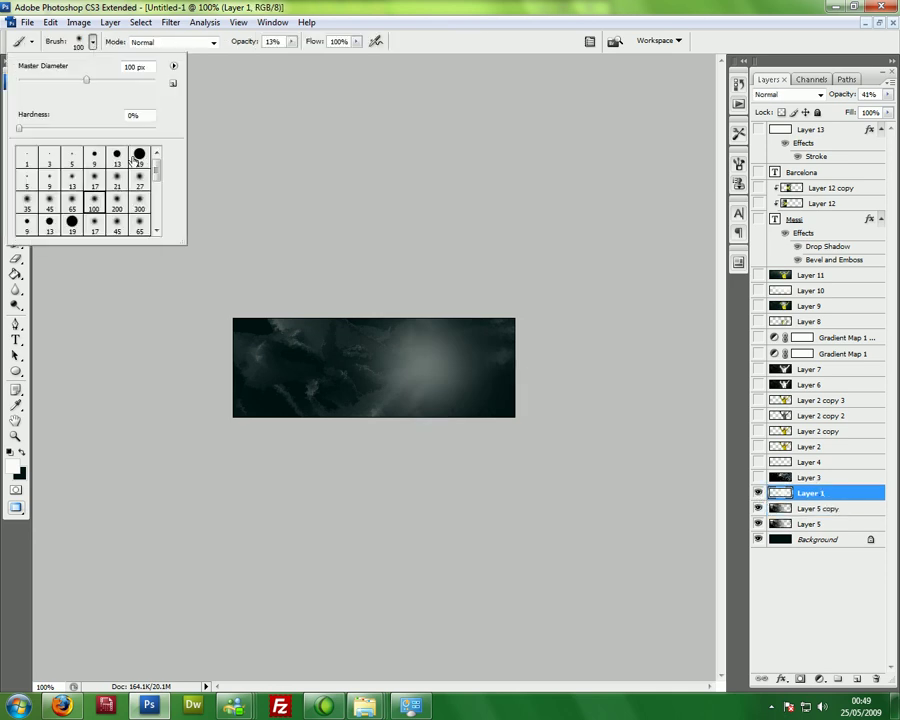
left_click(118, 200)
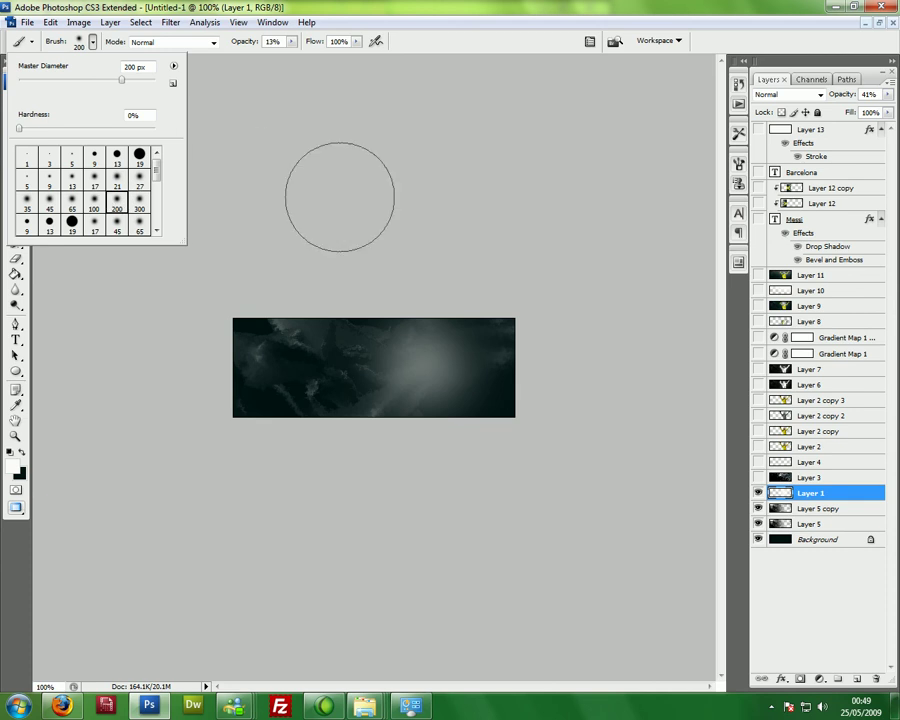
left_click(351, 178)
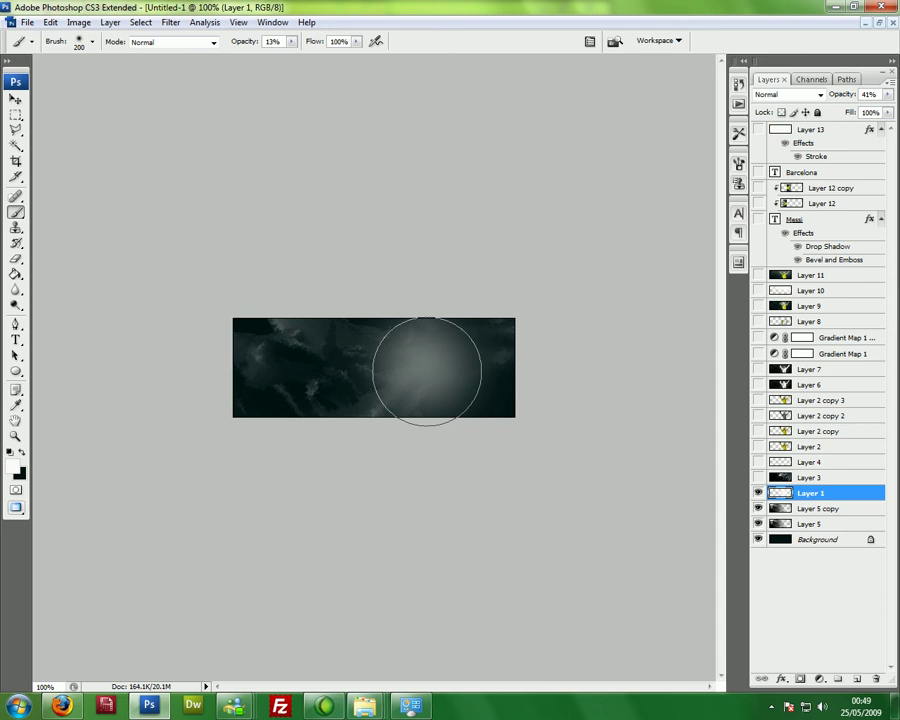
left_click(427, 371)
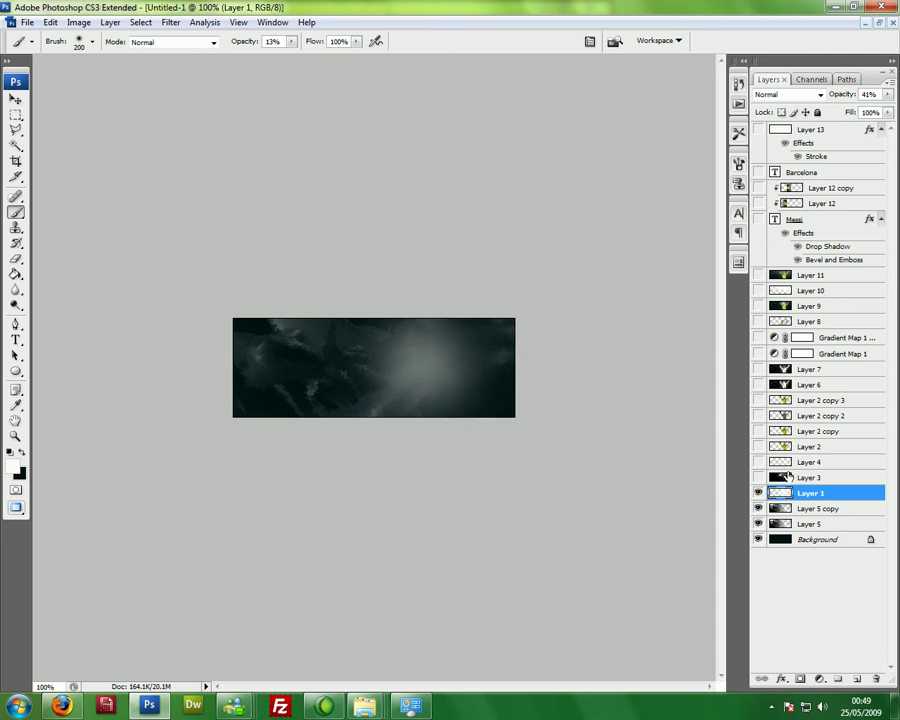
left_click(786, 478)
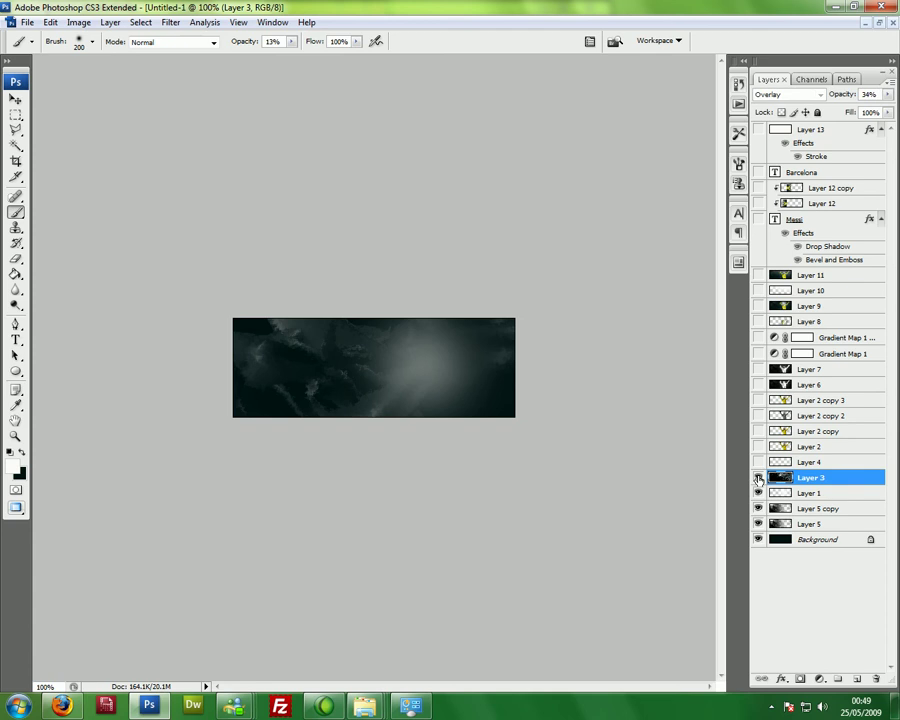
Turn on the Layer 3 (Overlay, 34%) and Layer 4 light-streak layers
left_click(758, 479)
left_click(16, 100)
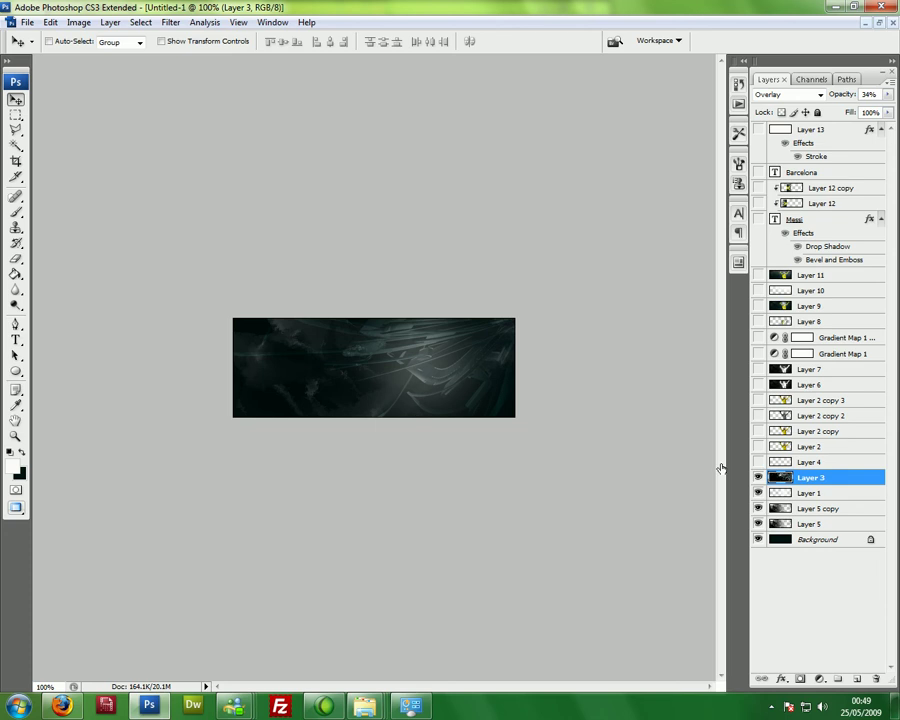
left_click(759, 463)
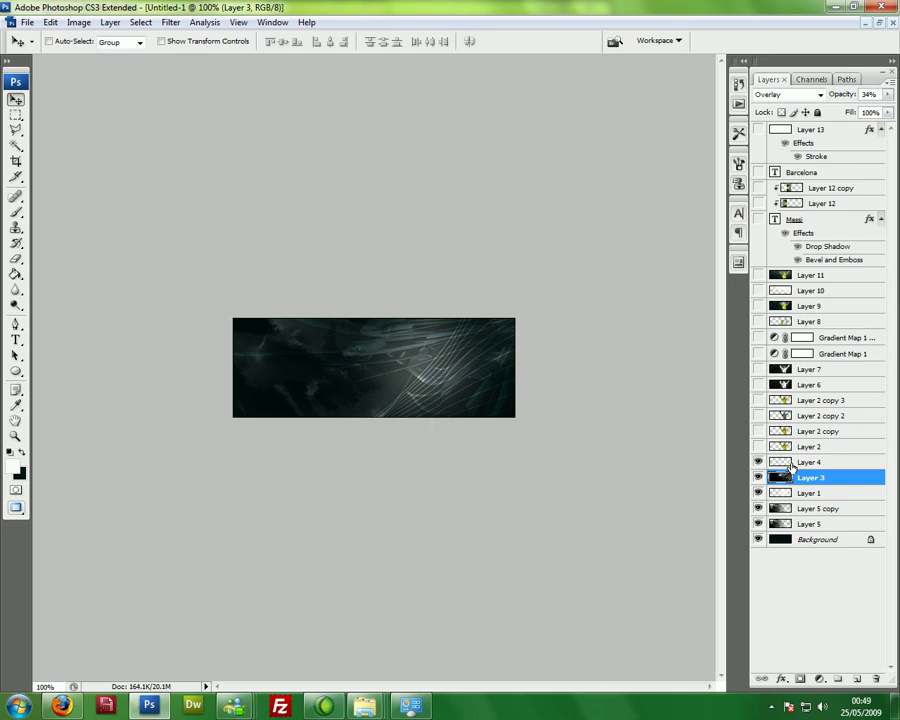
left_click(78, 22)
mouse_move(110, 59)
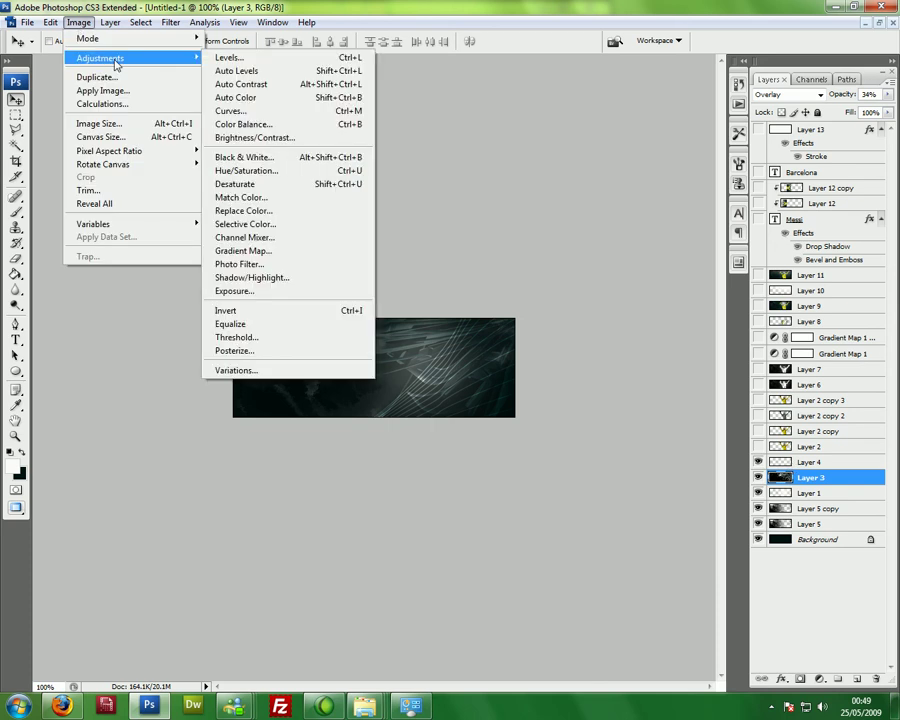
left_click(262, 172)
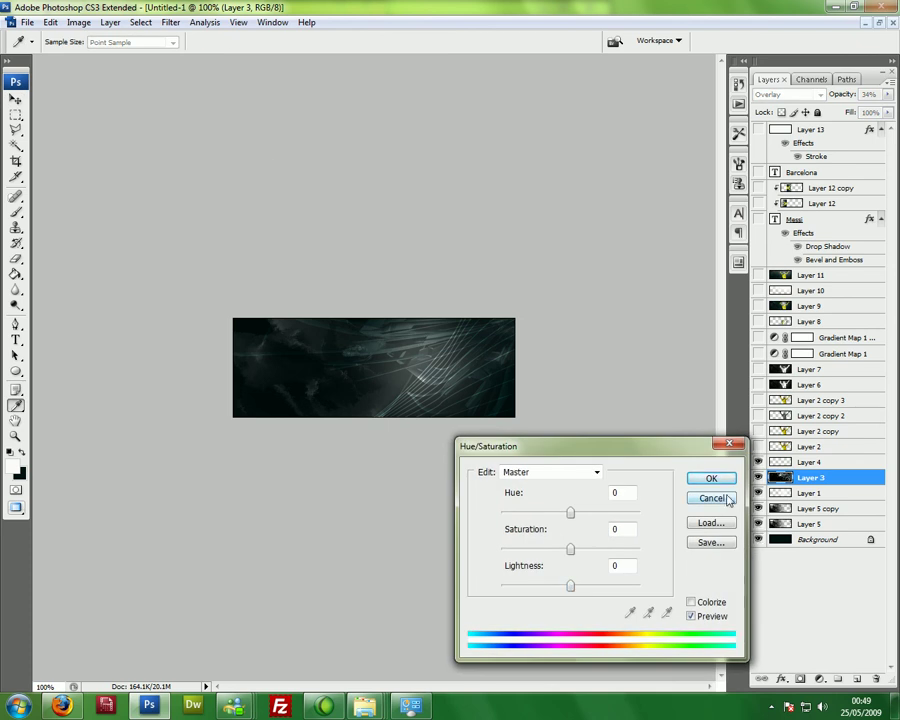
left_click(712, 498)
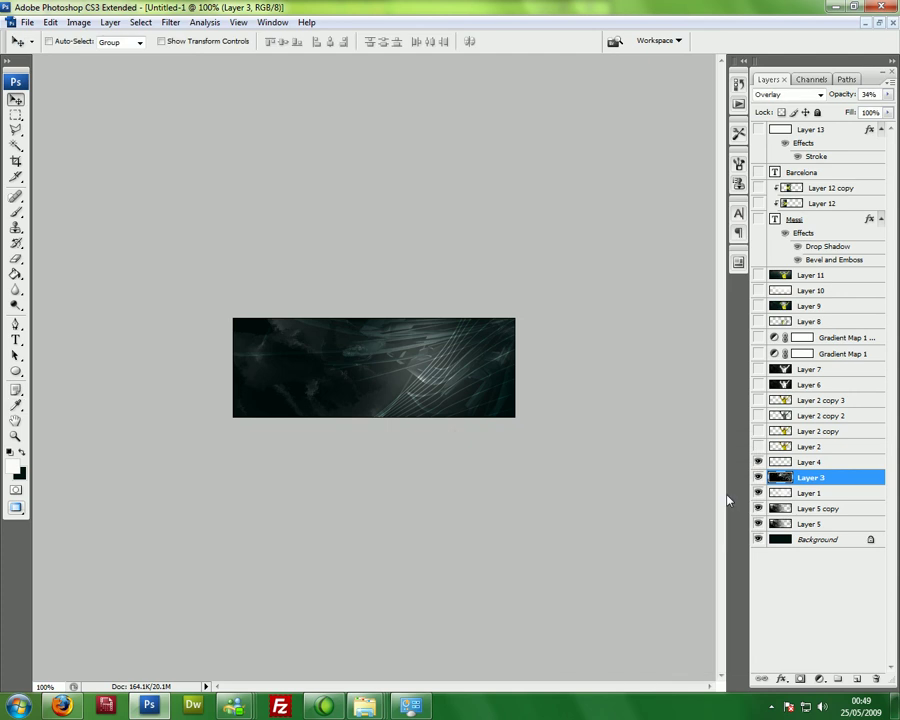
Select Layer 2 and show it along with Layer 2 copy, copy 2 and copy 3
left_click(790, 448)
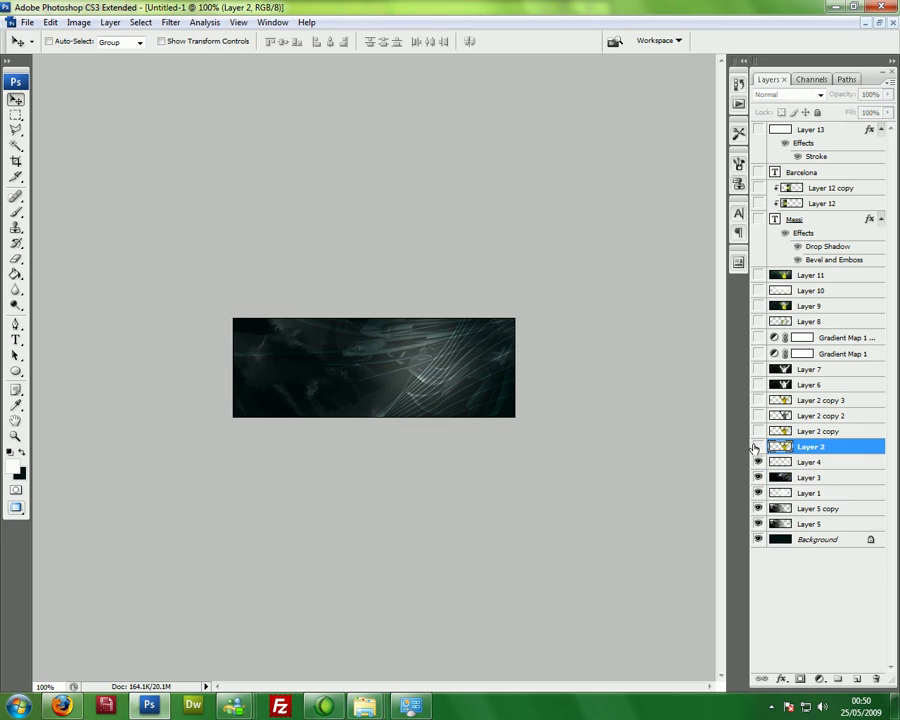
left_click(758, 447)
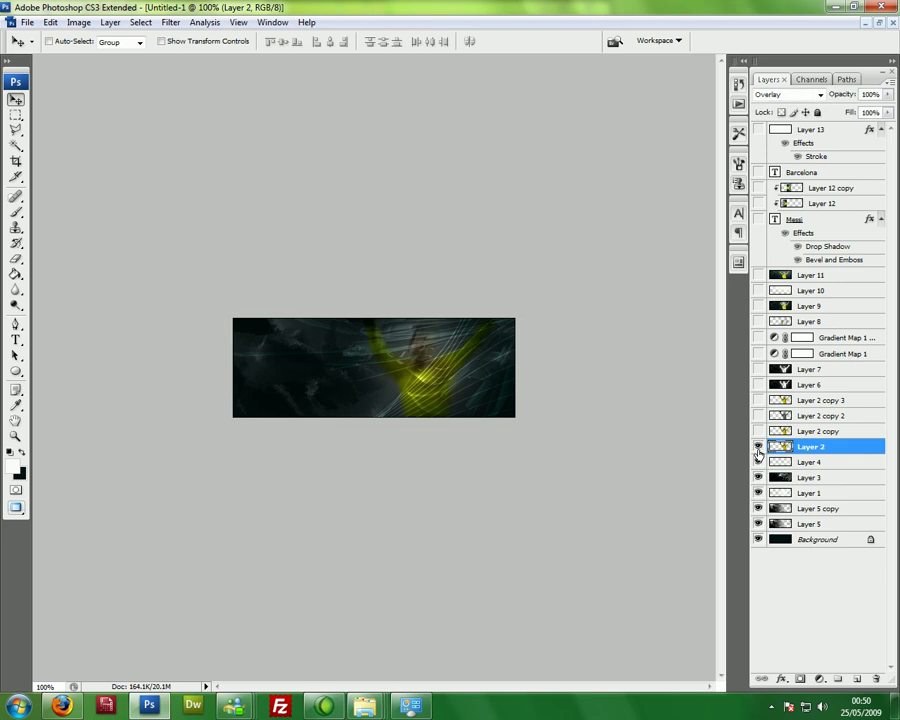
left_click(758, 431)
left_click_drag(758, 410, 758, 399)
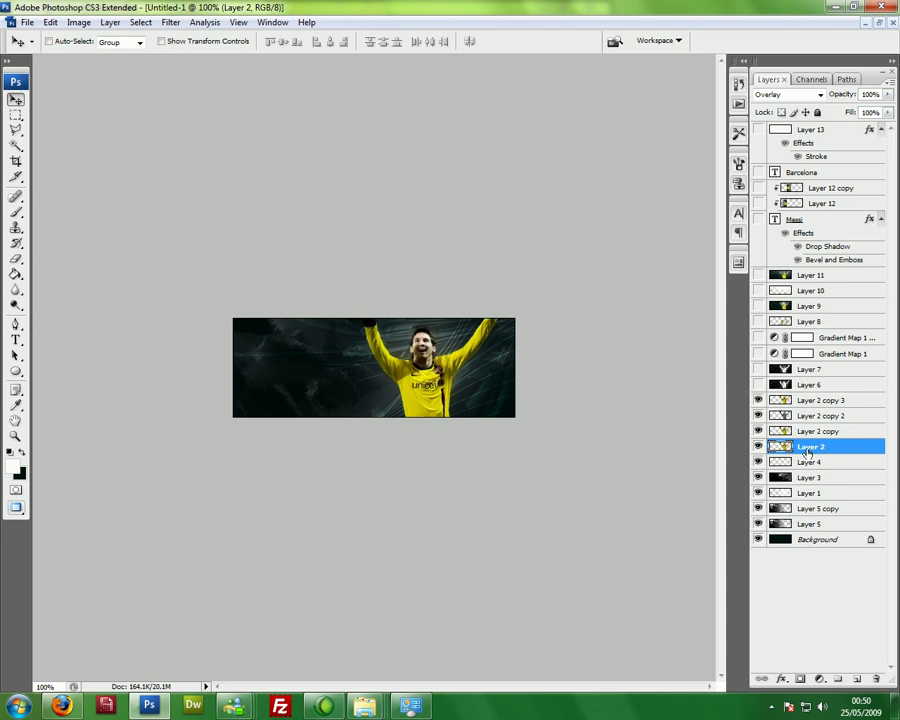
Preview the Radial Blur filter and cancel it without applying
left_click(171, 22)
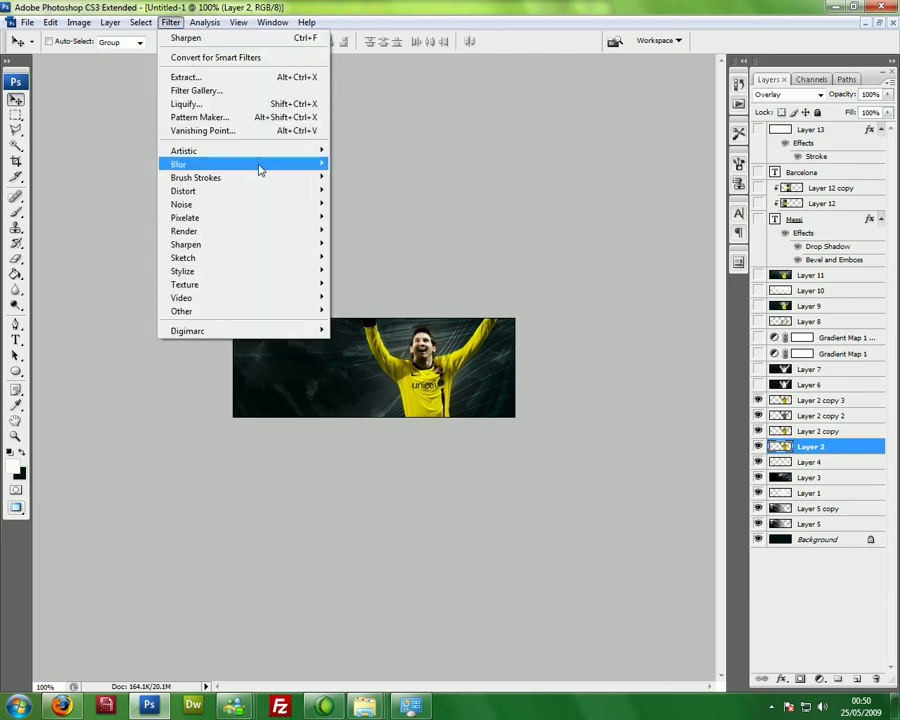
mouse_move(322, 166)
left_click(359, 258)
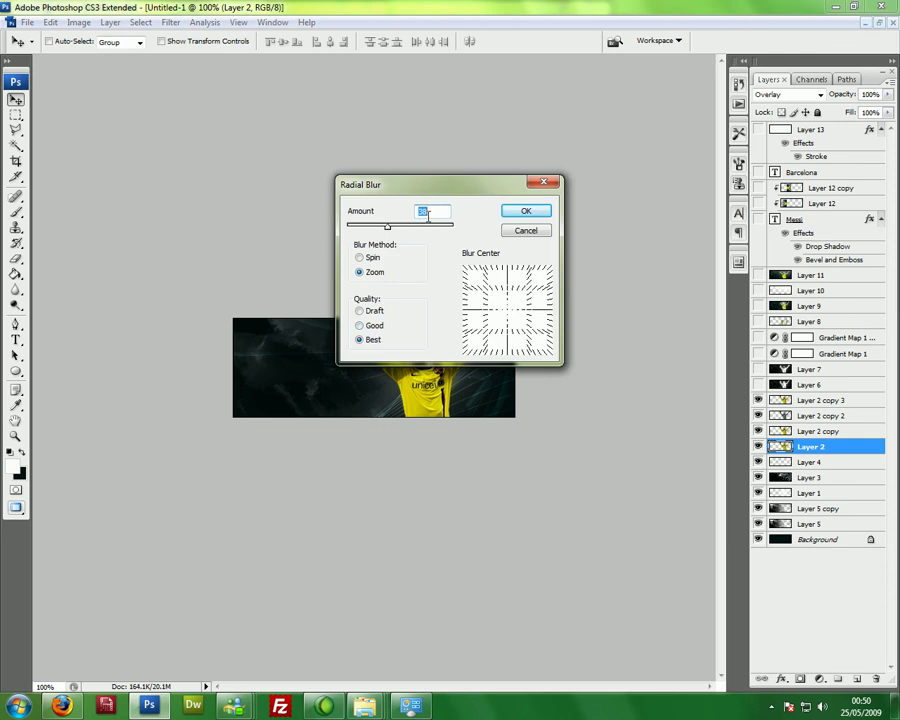
left_click(522, 232)
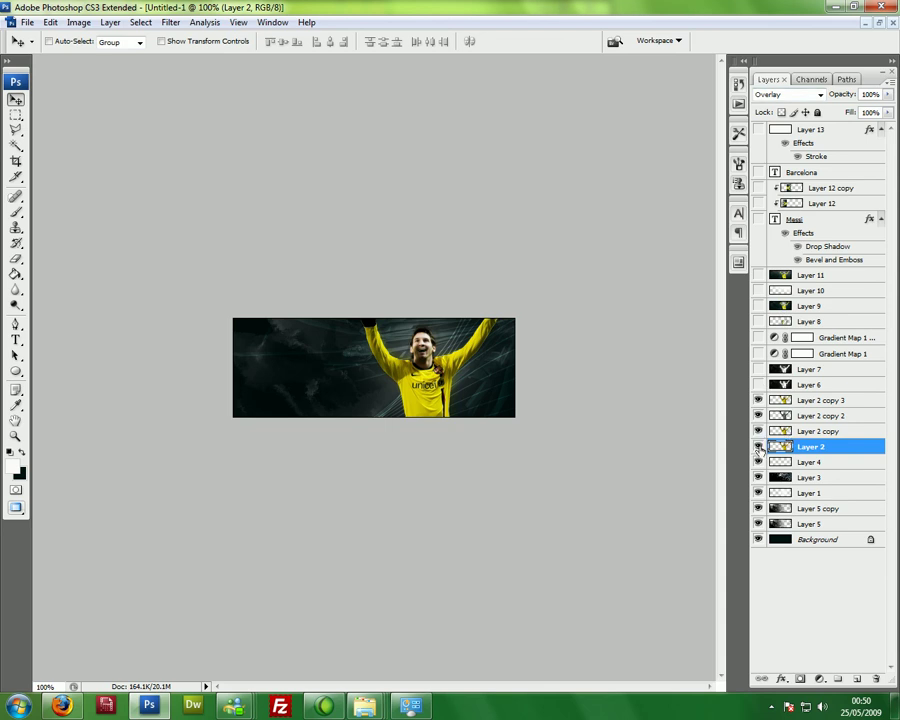
Hide Layer 2, Layer 2 copy and copy 3 so only Layer 2 copy 2 shows
left_click(758, 446)
left_click(758, 417)
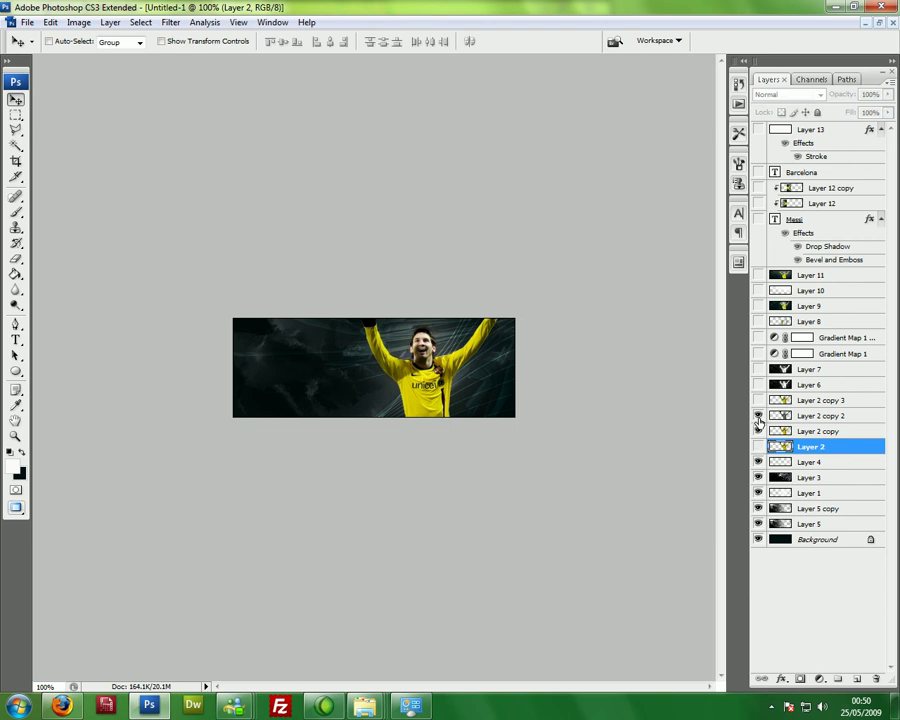
left_click(800, 432)
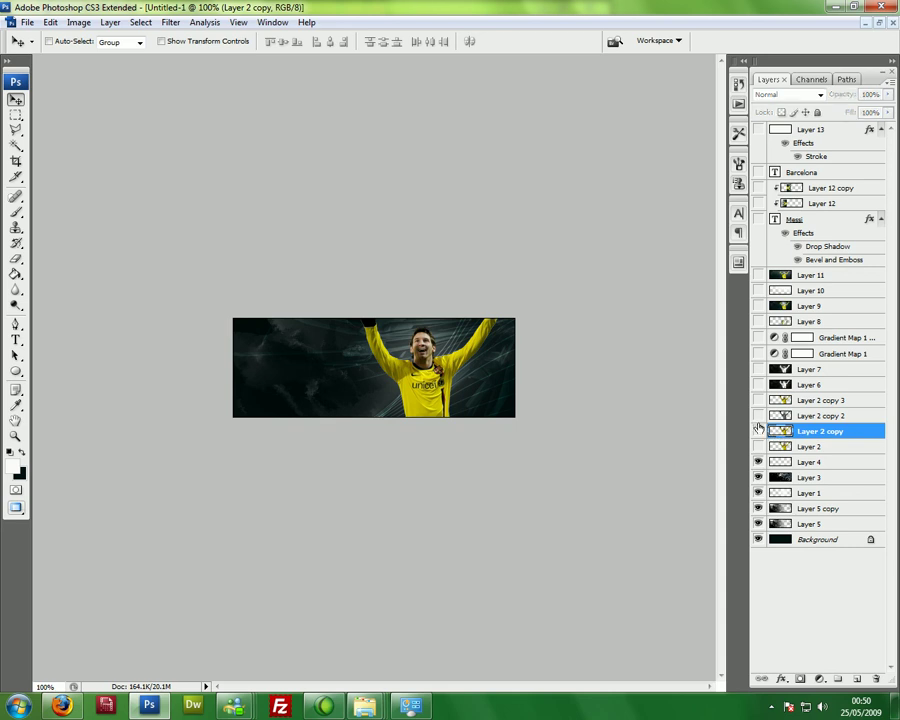
left_click(758, 431)
left_click(758, 416)
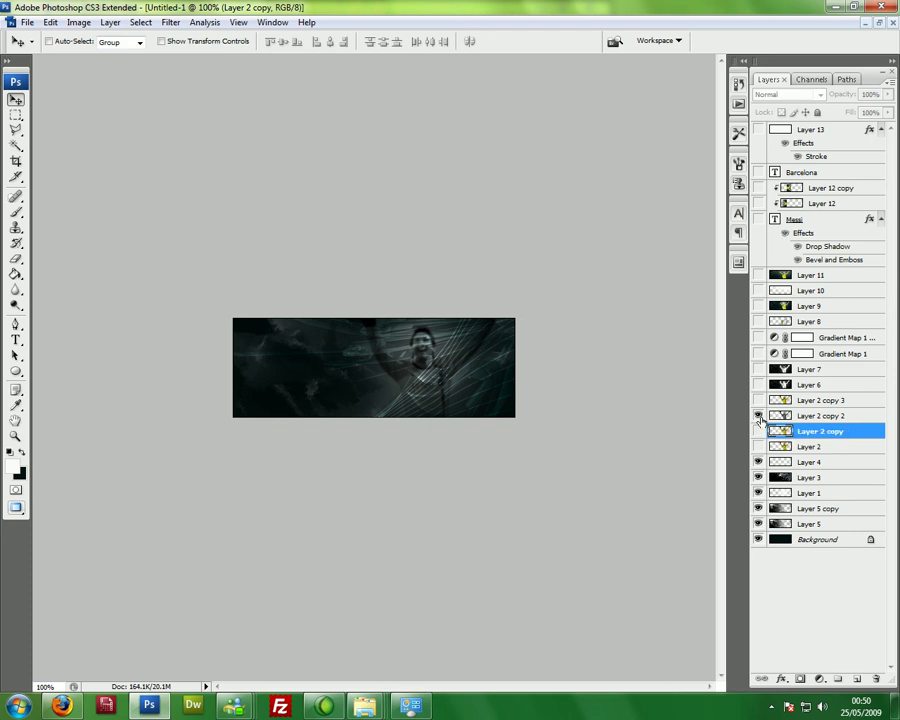
left_click(171, 22)
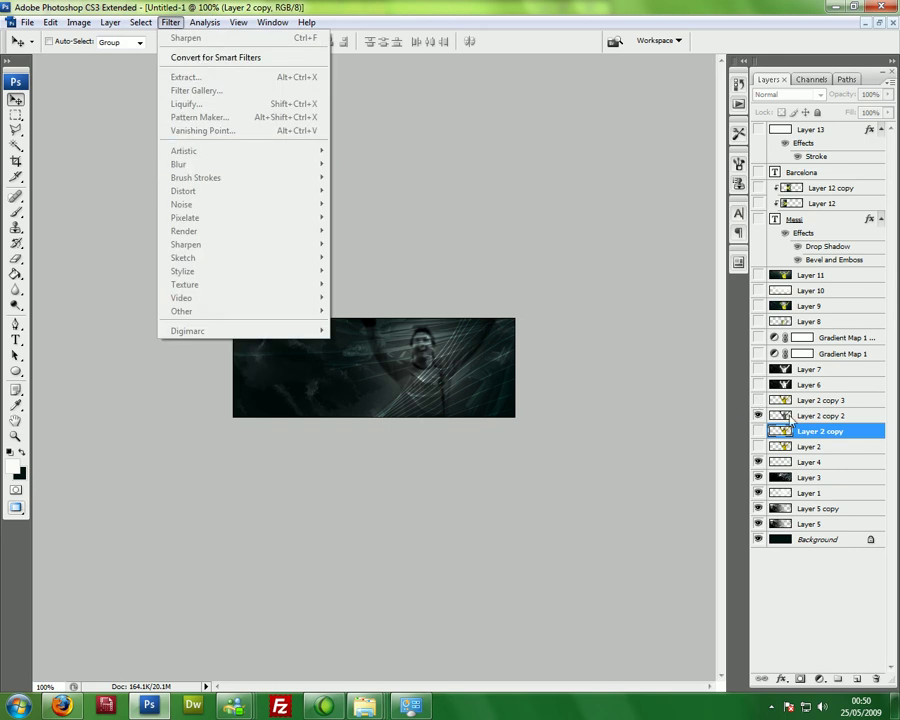
Preview a Gaussian Blur raised from 1.6 to 2.3 pixels on Layer 2 copy 2, then cancel it
left_click(757, 401)
key("alt+bracketright")
left_click(171, 22)
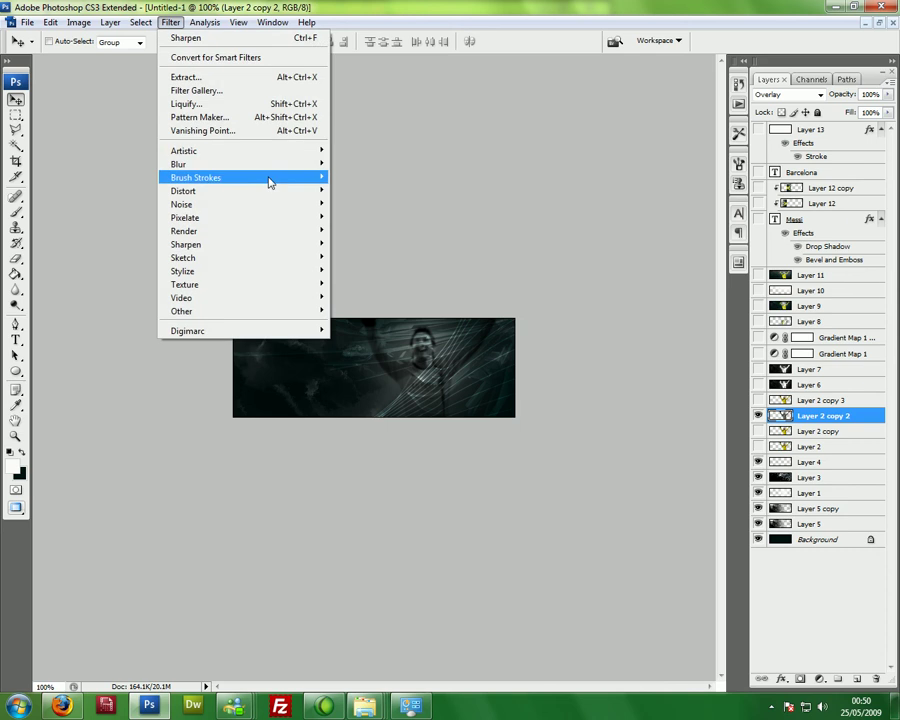
mouse_move(271, 164)
left_click(365, 217)
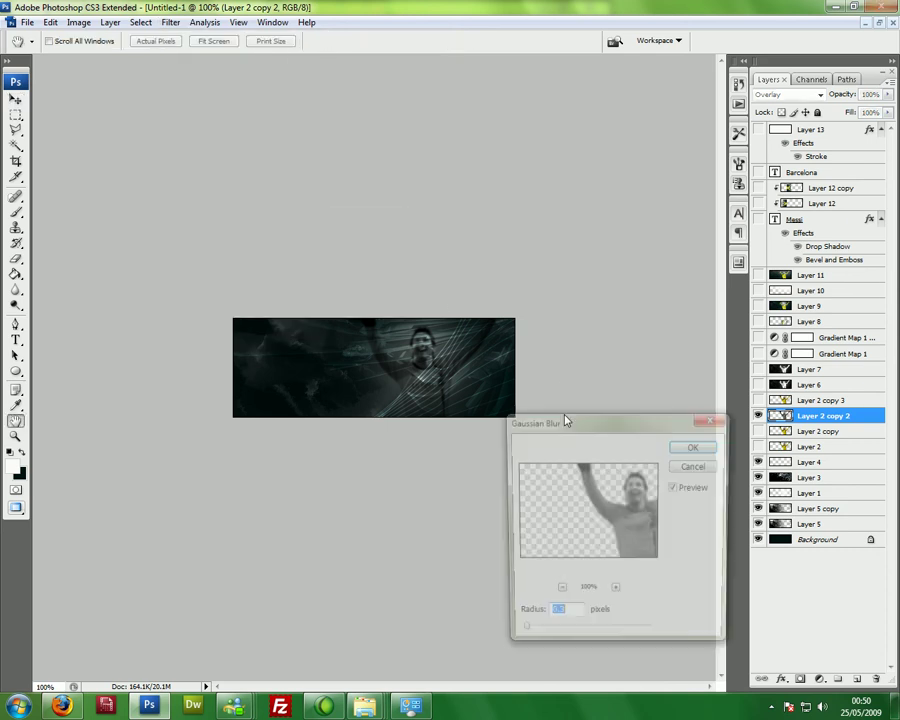
left_click_drag(531, 640, 534, 635)
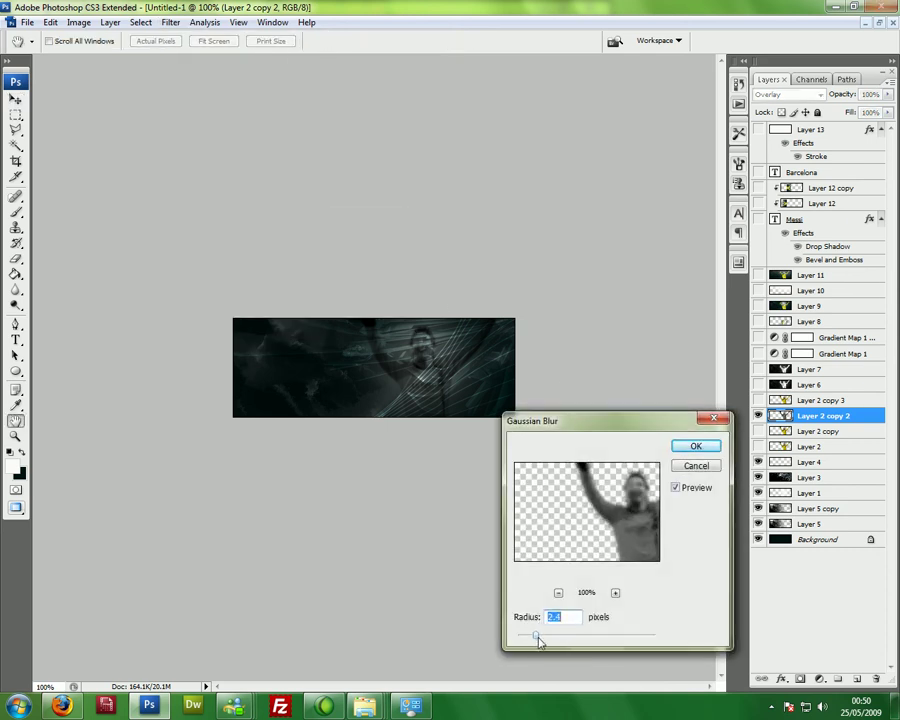
left_click(697, 466)
Hide Layer 2 copy 2, then show and select Layer 2 copy 3 (Screen, 41%)
left_click(758, 415)
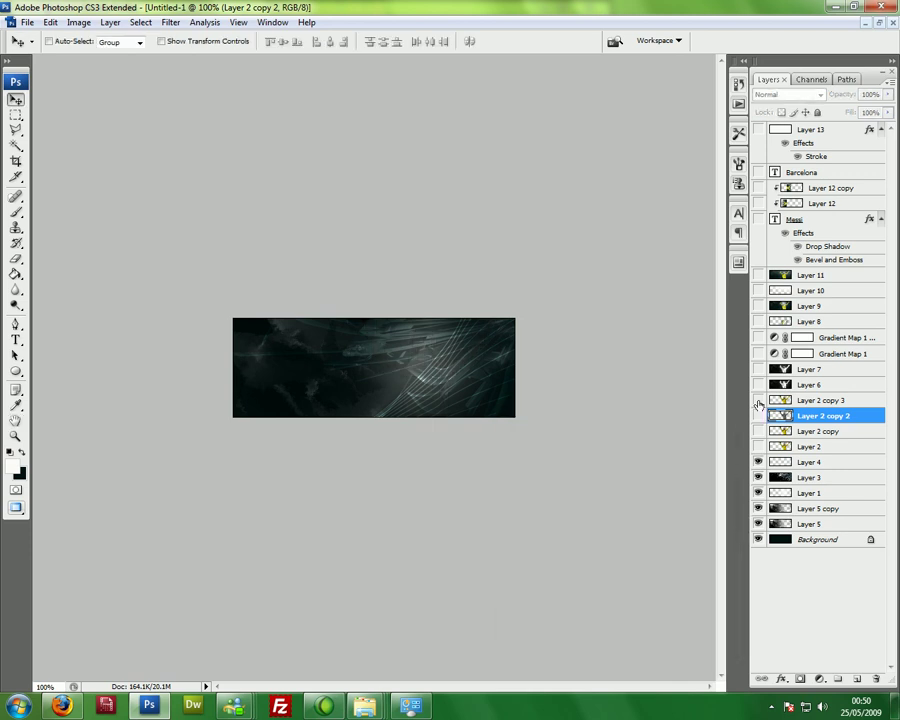
left_click(758, 402)
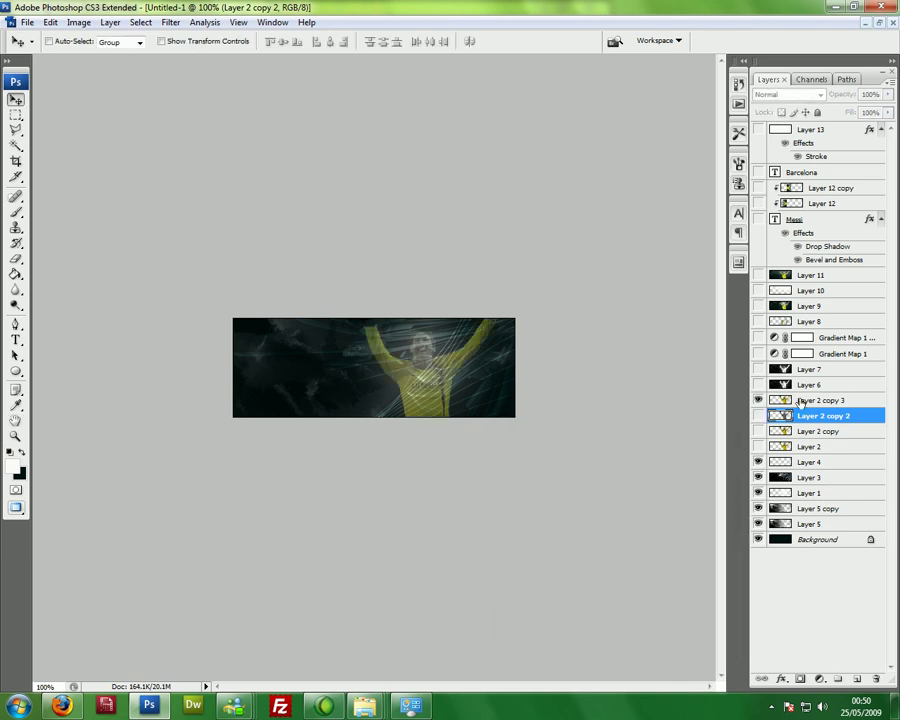
left_click(799, 402)
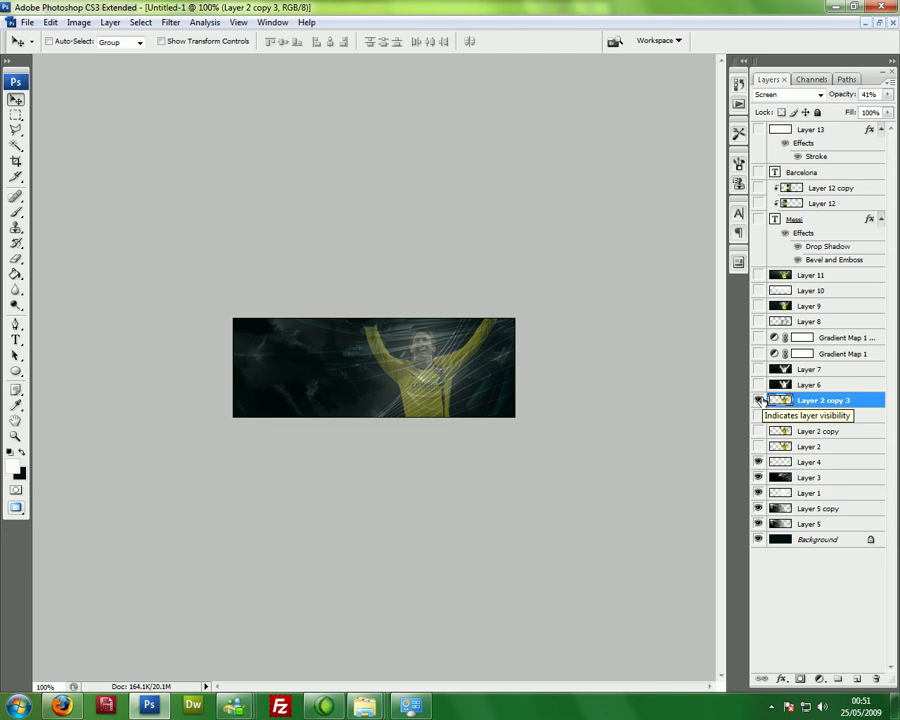
Hide Layer 2 copy 3 and show and select Layer 6 (43% opacity), keeping Layer 7 hidden
left_click(758, 399)
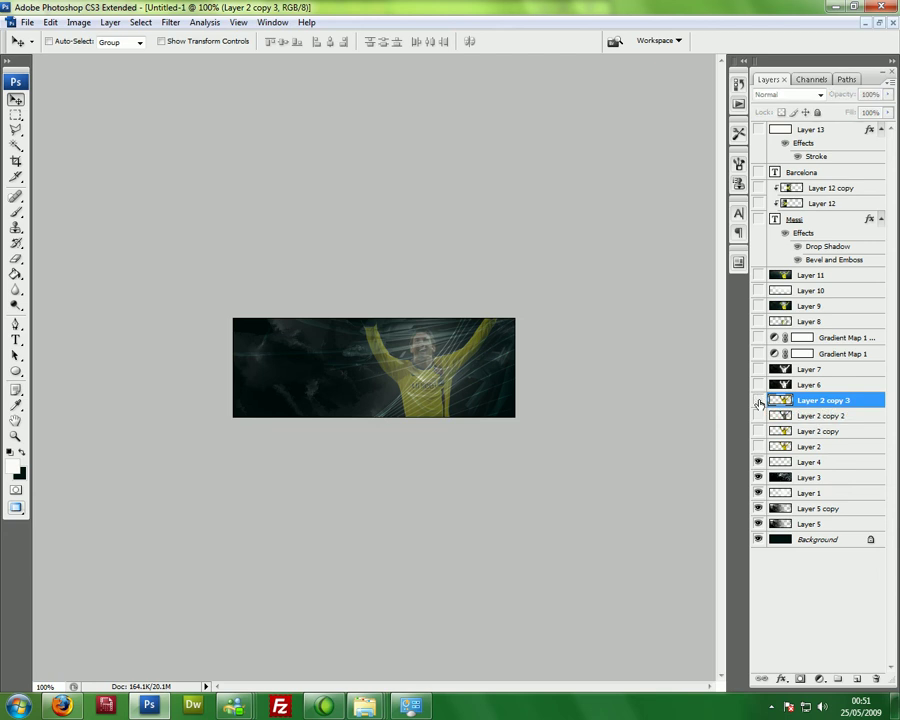
left_click(758, 385)
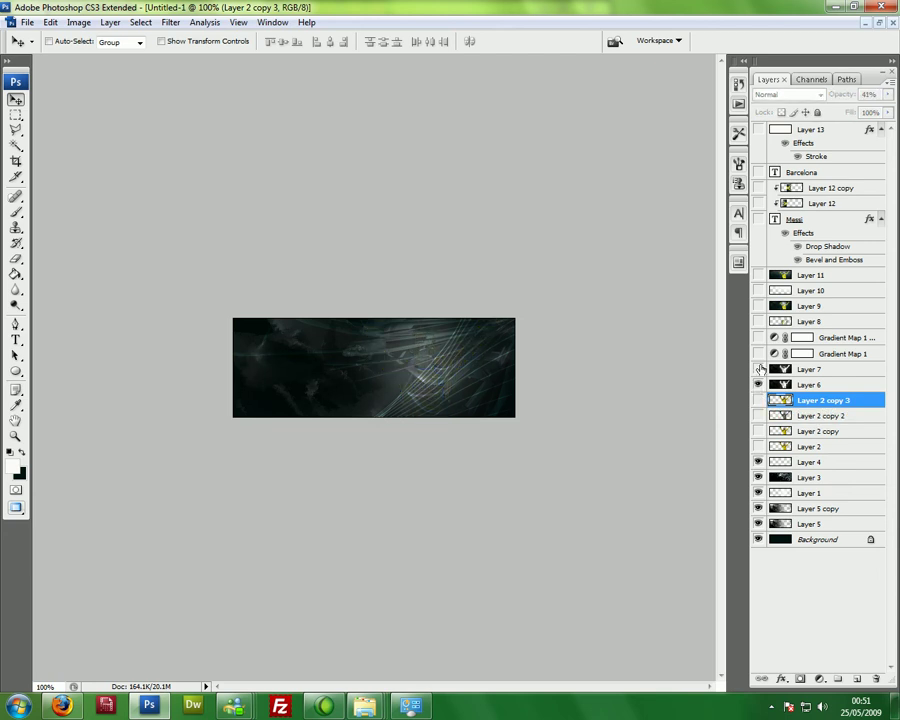
left_click(758, 370)
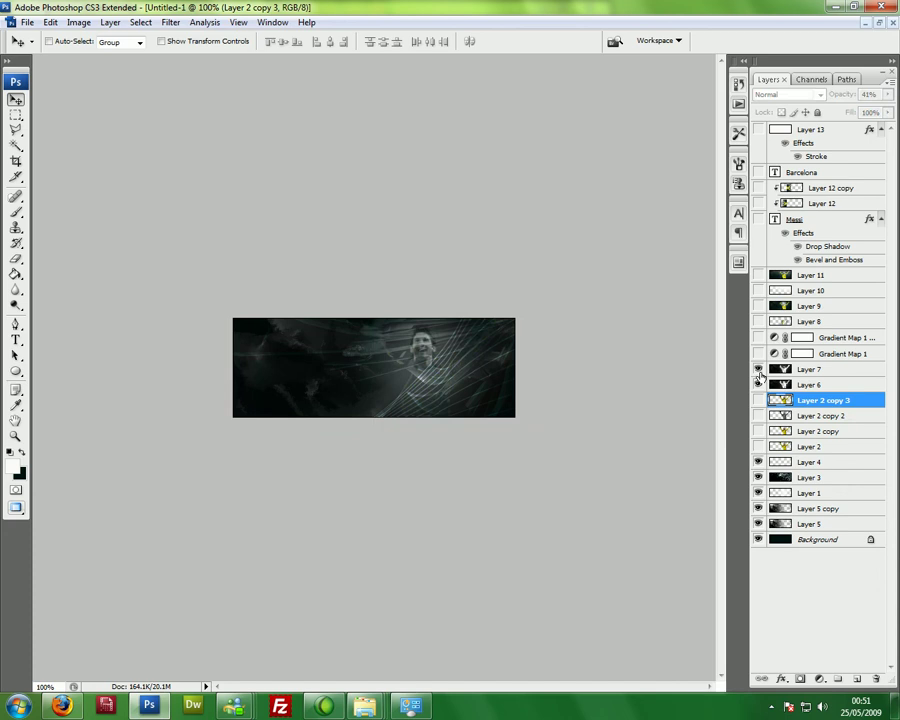
left_click(759, 385)
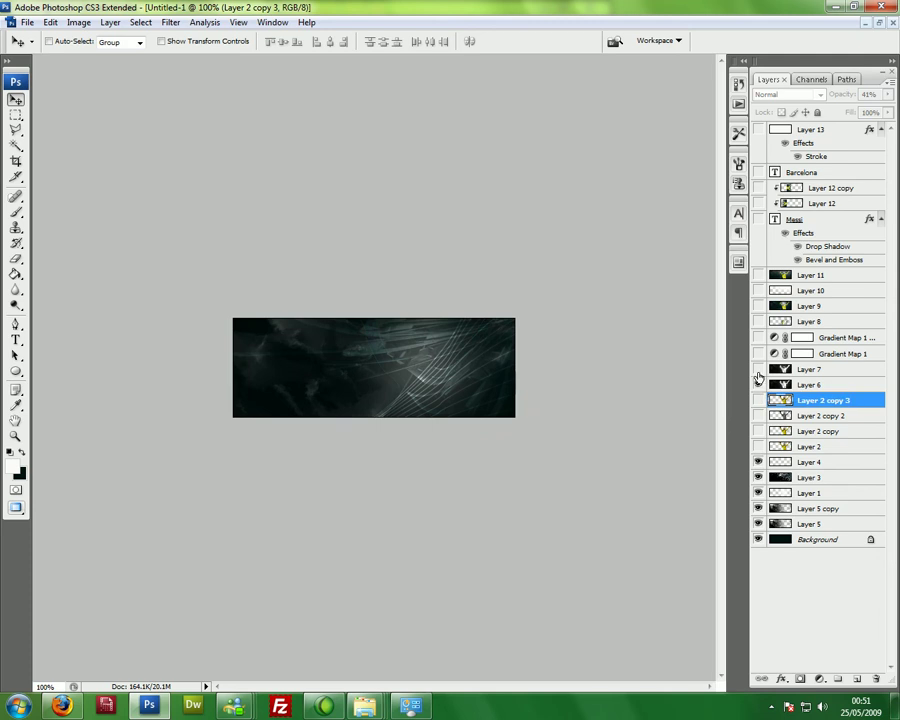
left_click_drag(759, 386, 759, 371)
left_click(759, 369)
left_click(811, 386)
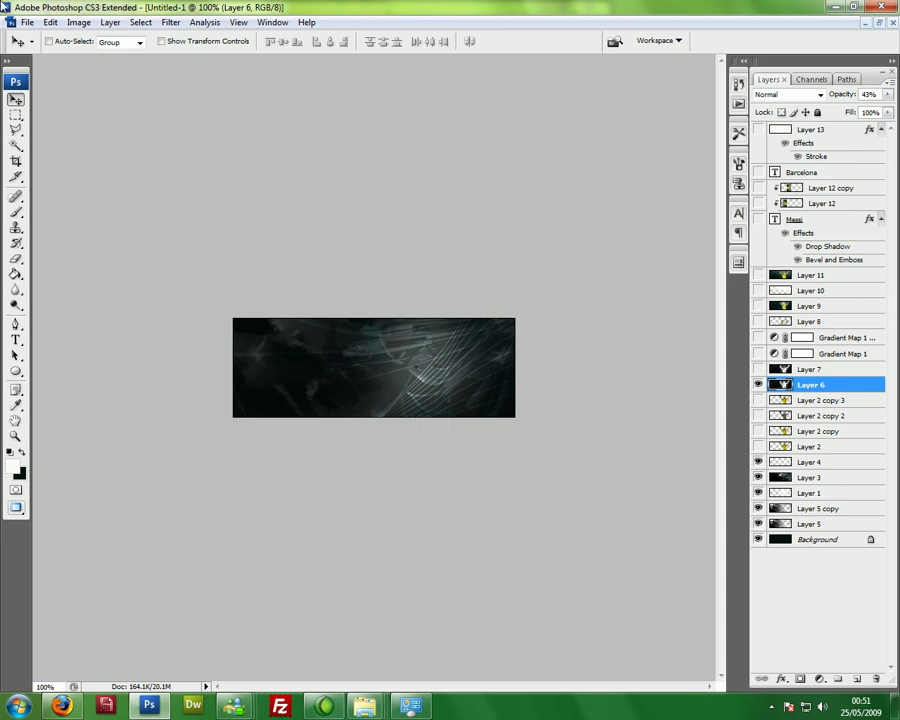
Make Layer 7 visible and select it, adding the faint 42% Messi face over the background
left_click(110, 22)
mouse_move(120, 37)
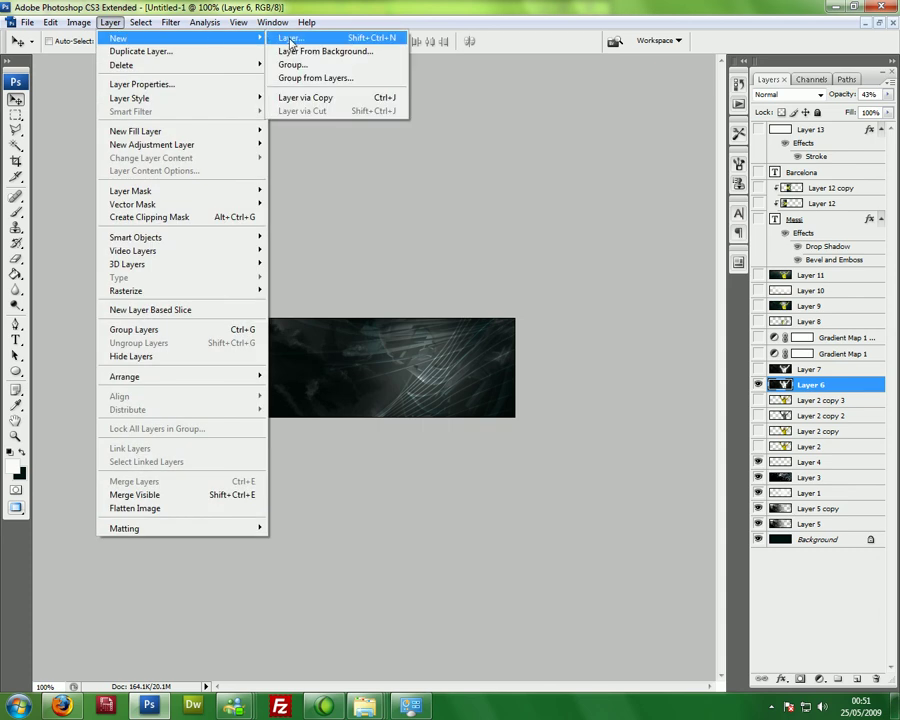
left_click(420, 177)
left_click(77, 23)
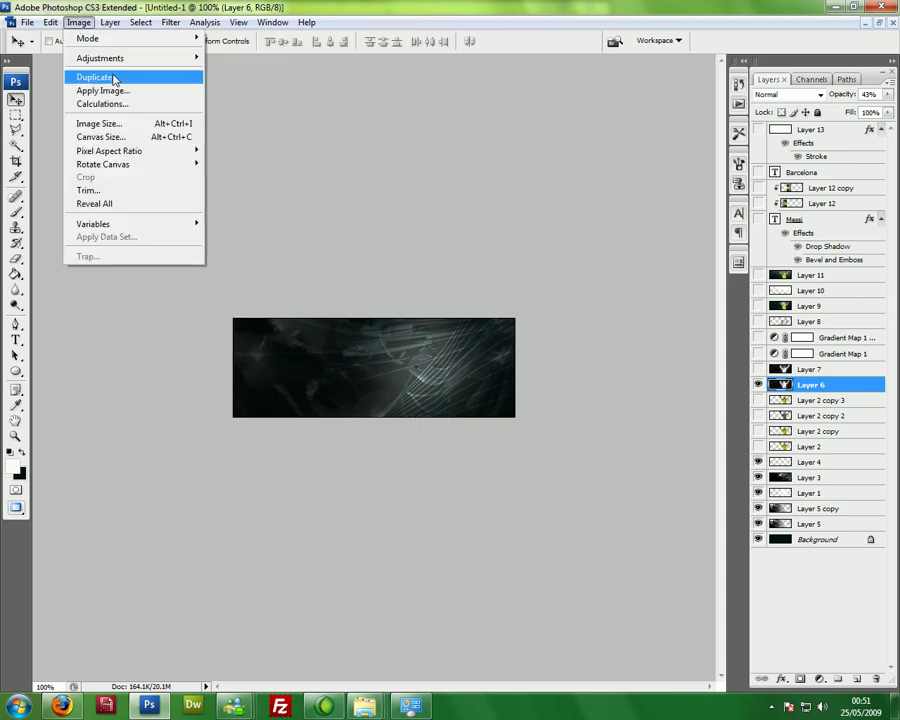
left_click(490, 248)
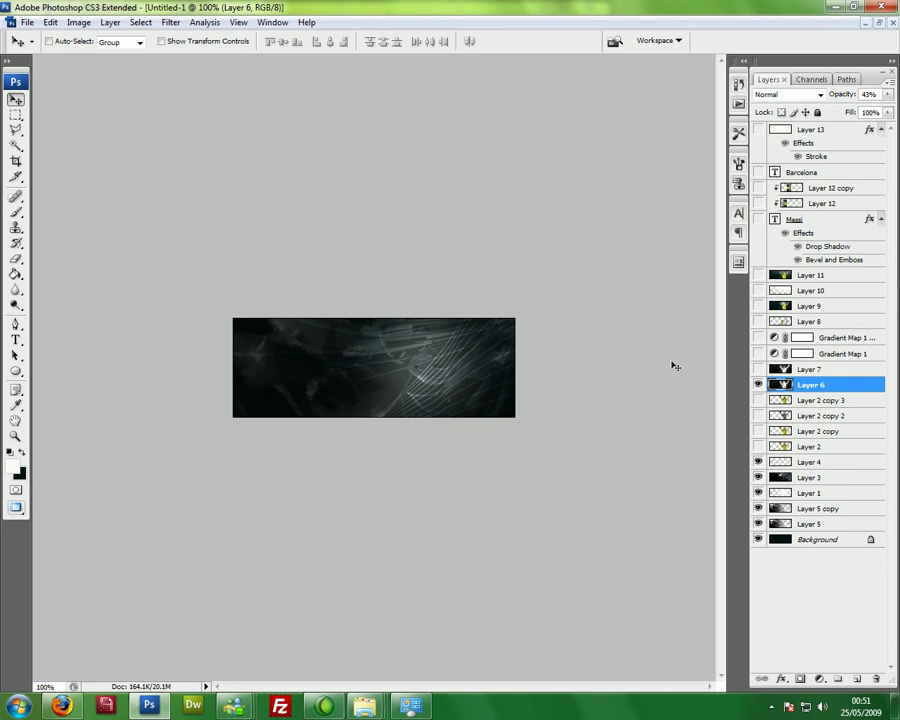
left_click(758, 369)
left_click(800, 371)
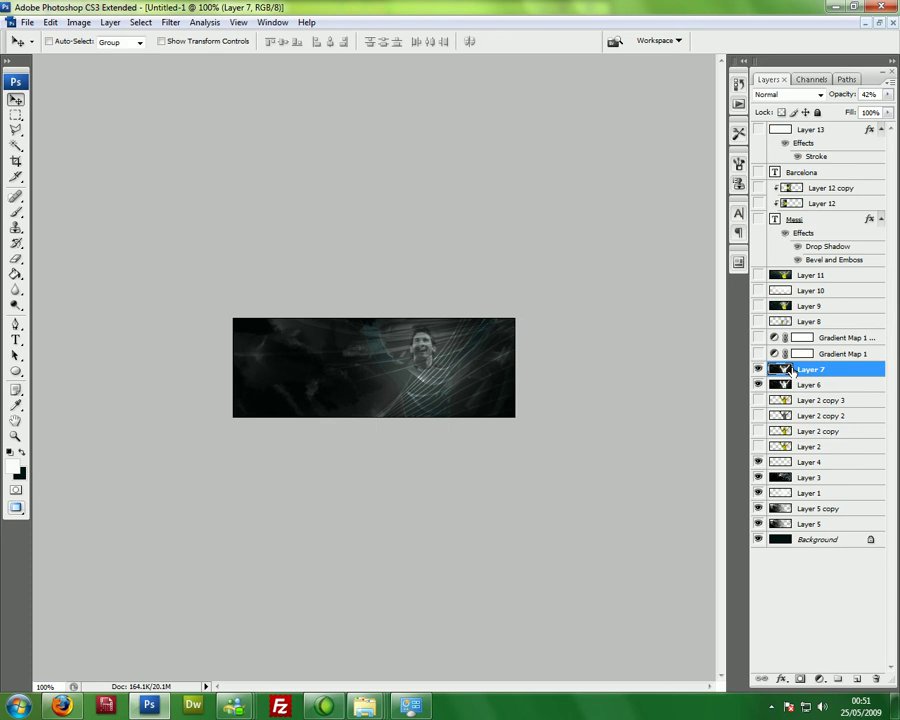
Nudge the Layer 7 Messi image lower, zoom in to inspect it, then return to Actual Pixels
mouse_move(421, 342)
left_mouse_down()
mouse_move(458, 362)
mouse_move(462, 384)
mouse_move(418, 334)
mouse_move(409, 343)
left_mouse_up()
key("ctrl+plus")
key("ctrl+plus")
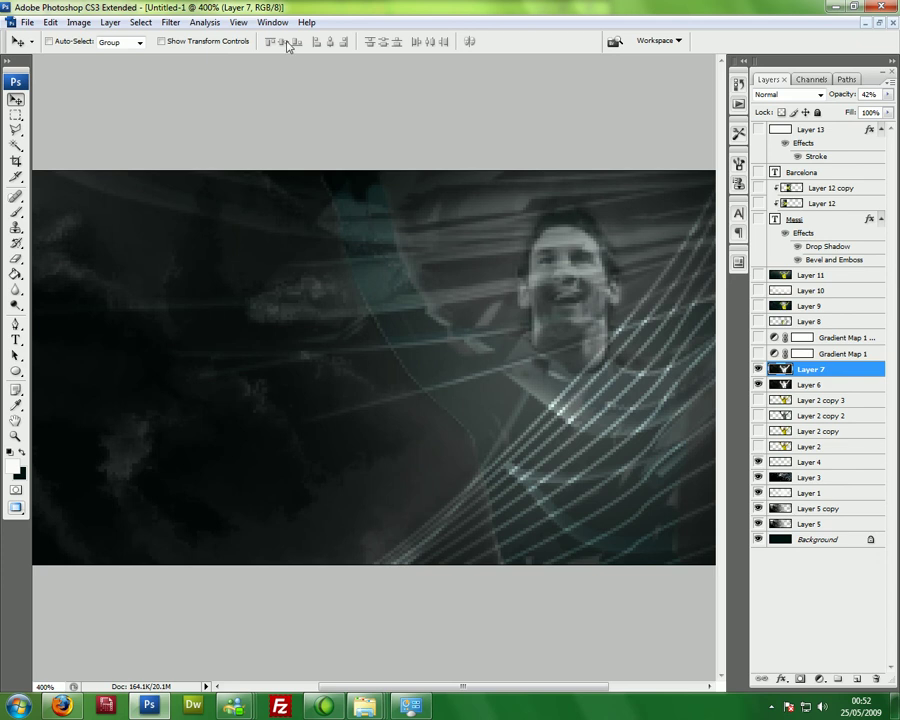
left_click(238, 22)
left_click(272, 151)
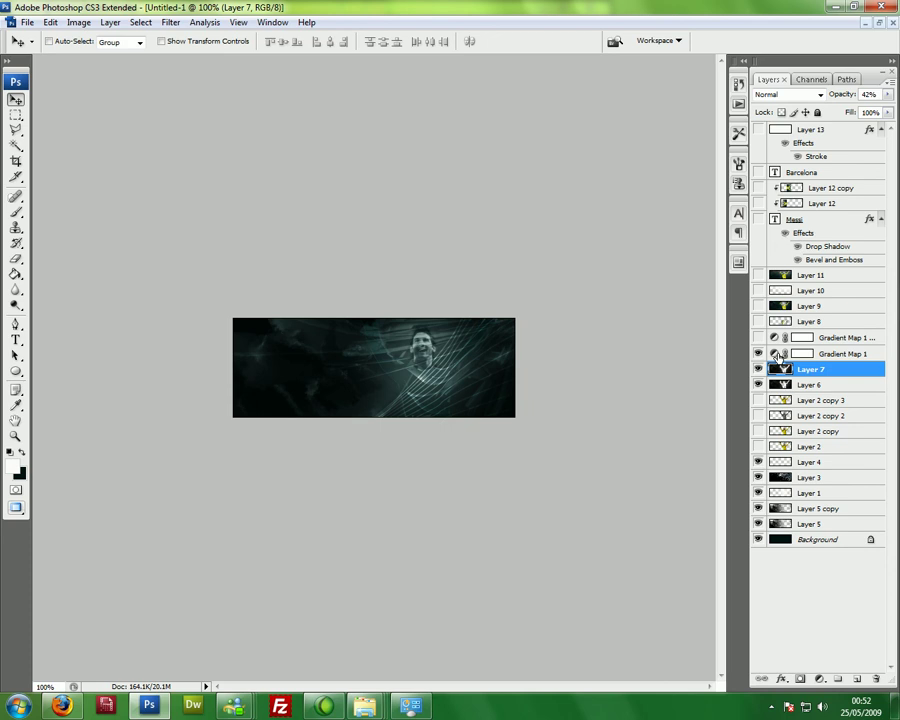
Review Gradient Map 1's left colour stop in the gradient editor, closing everything without changes
left_click(779, 356)
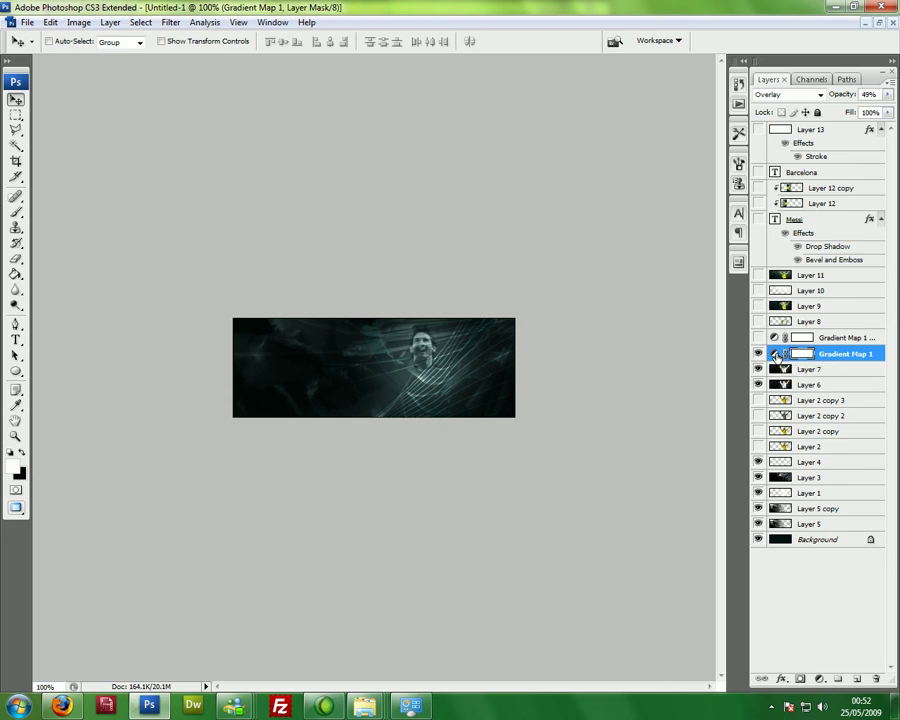
double_click(779, 356)
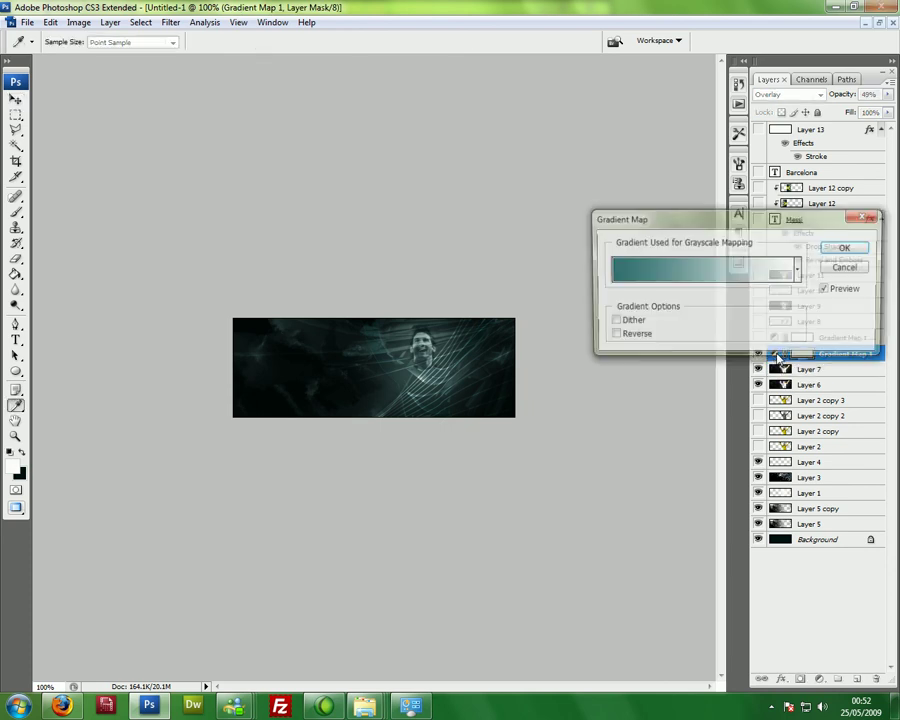
left_click(739, 282)
left_click(589, 514)
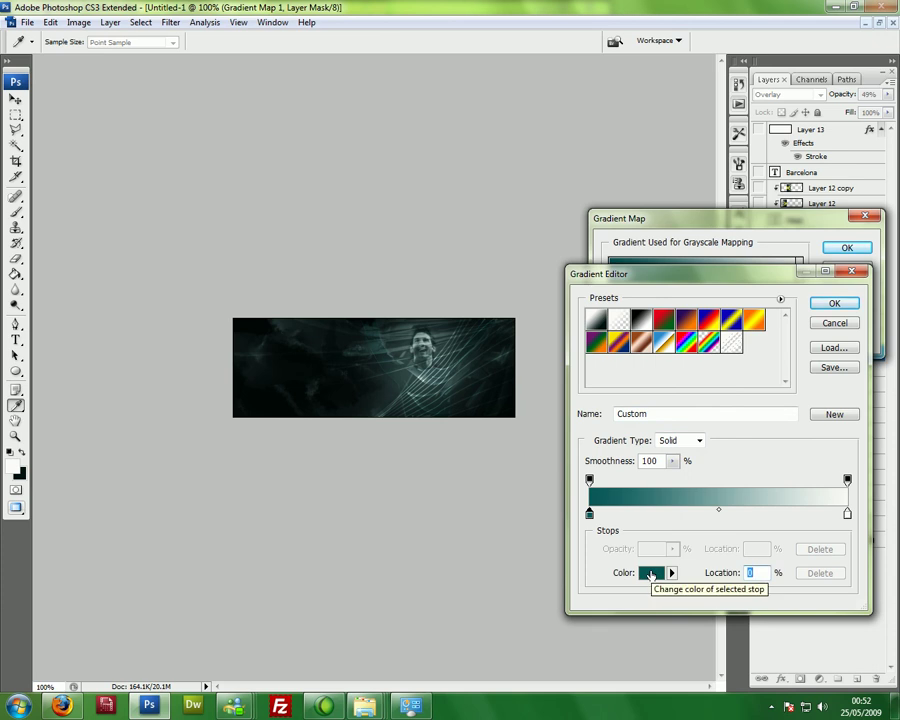
left_click(650, 574)
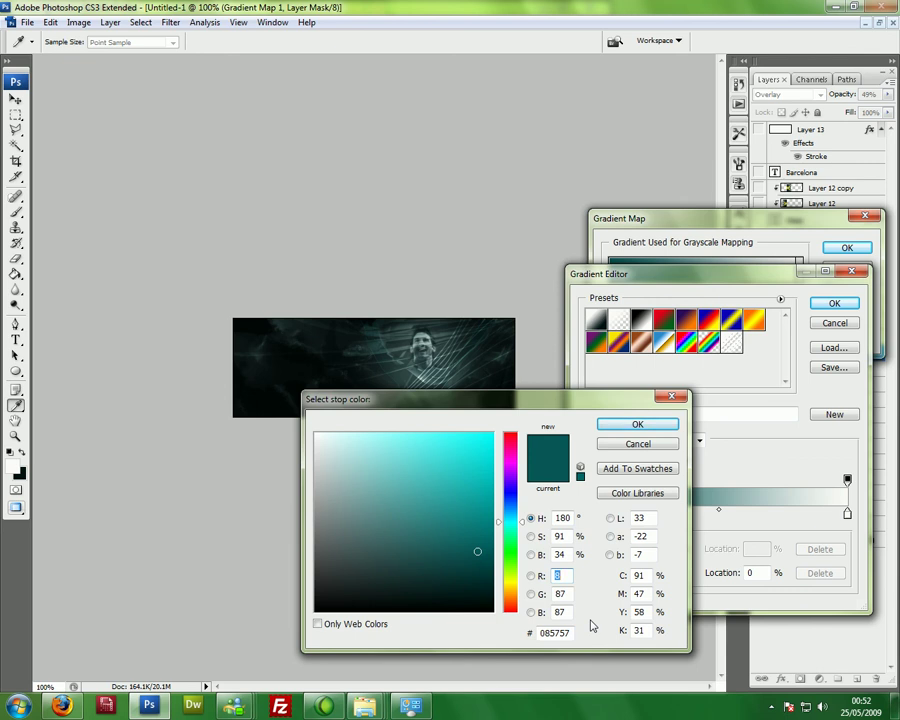
left_click(623, 444)
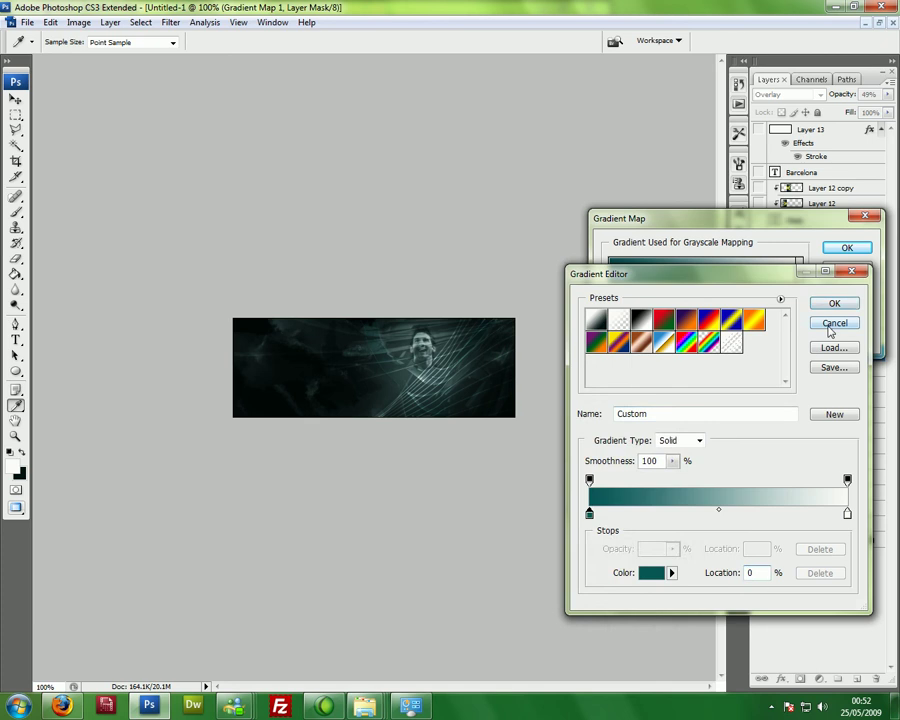
left_click(833, 323)
left_click(845, 268)
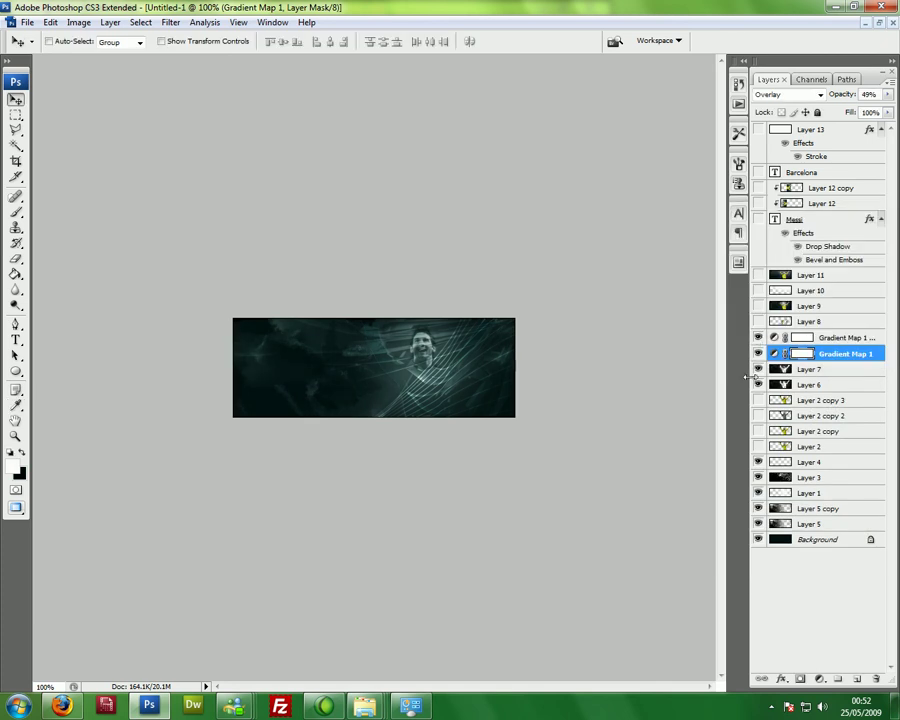
Show both Layer 2 copy renders, including the bright yellow Messi, and toggle Gradient Map 1 copy to compare
left_click(758, 431)
left_click(758, 447)
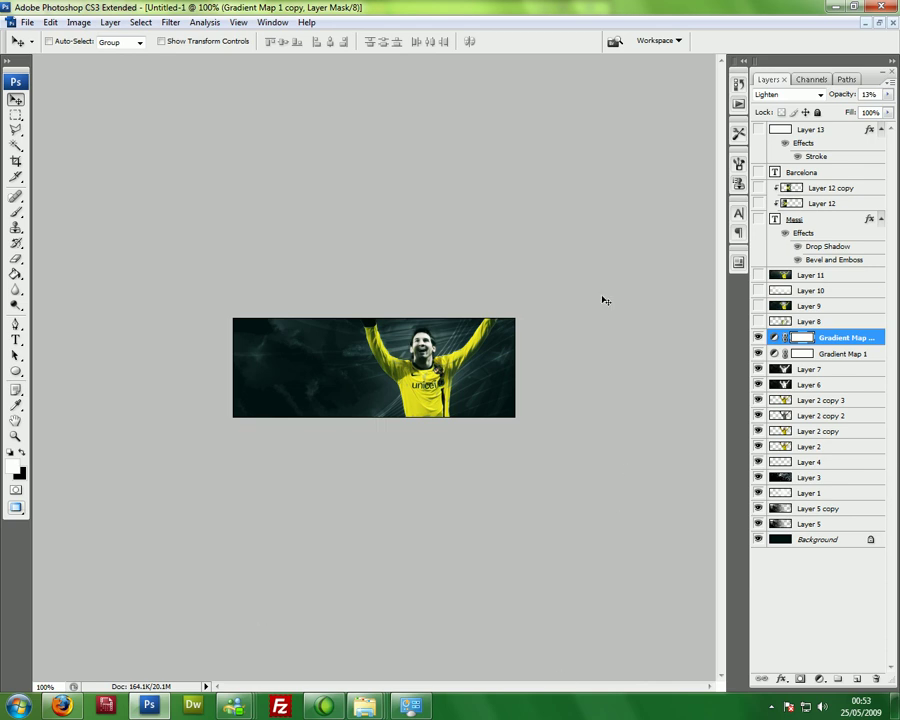
left_click(758, 338)
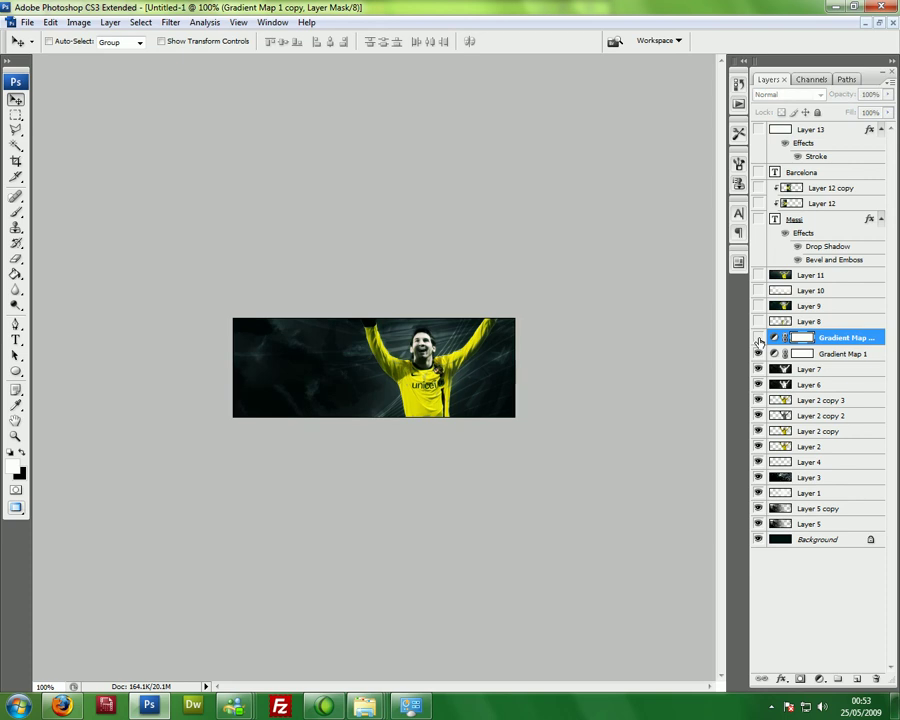
left_click(758, 338)
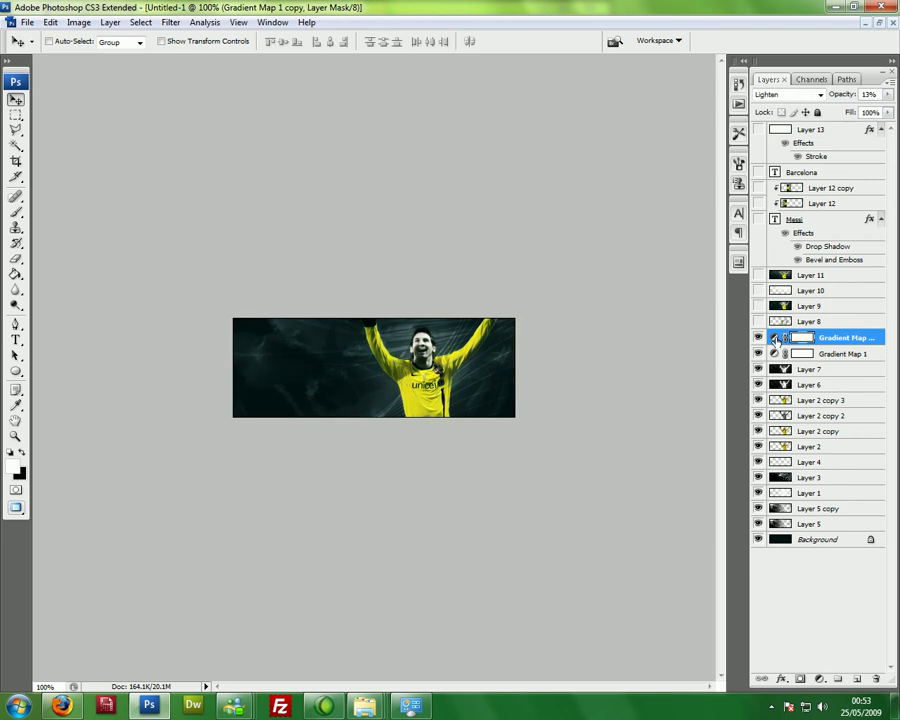
Check the Gradient Map 1 copy settings without changes, then make Layer 8 visible
double_click(776, 339)
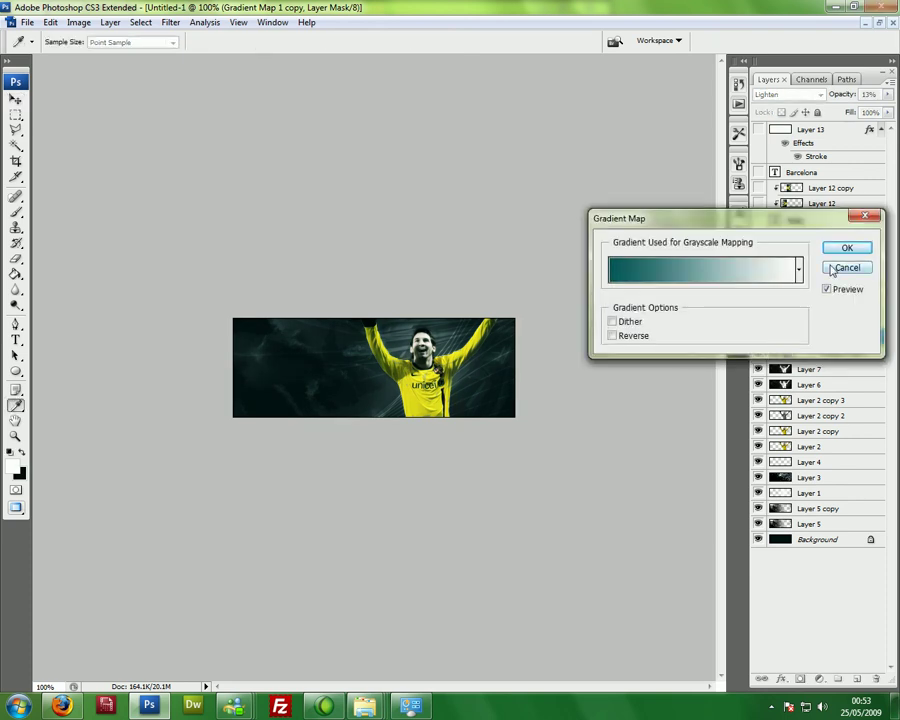
left_click(845, 268)
left_click(803, 354)
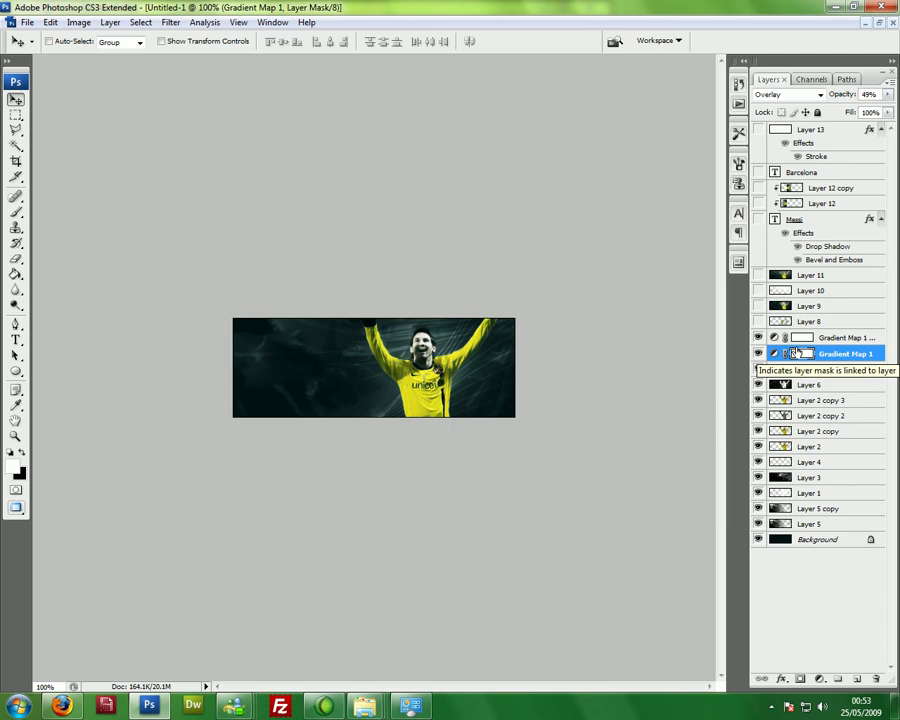
left_click(825, 338)
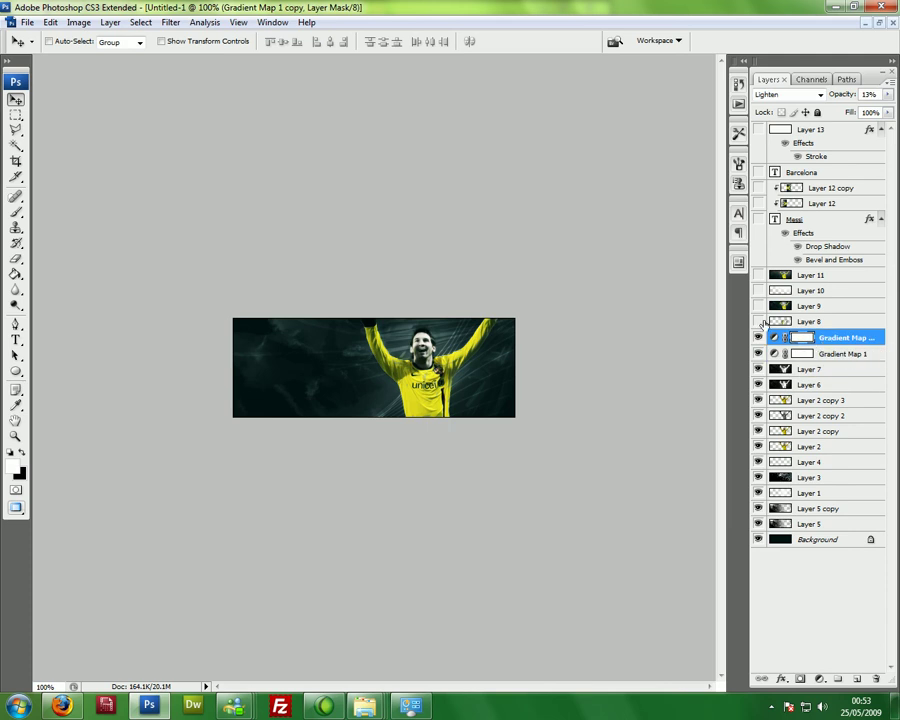
left_click(758, 321)
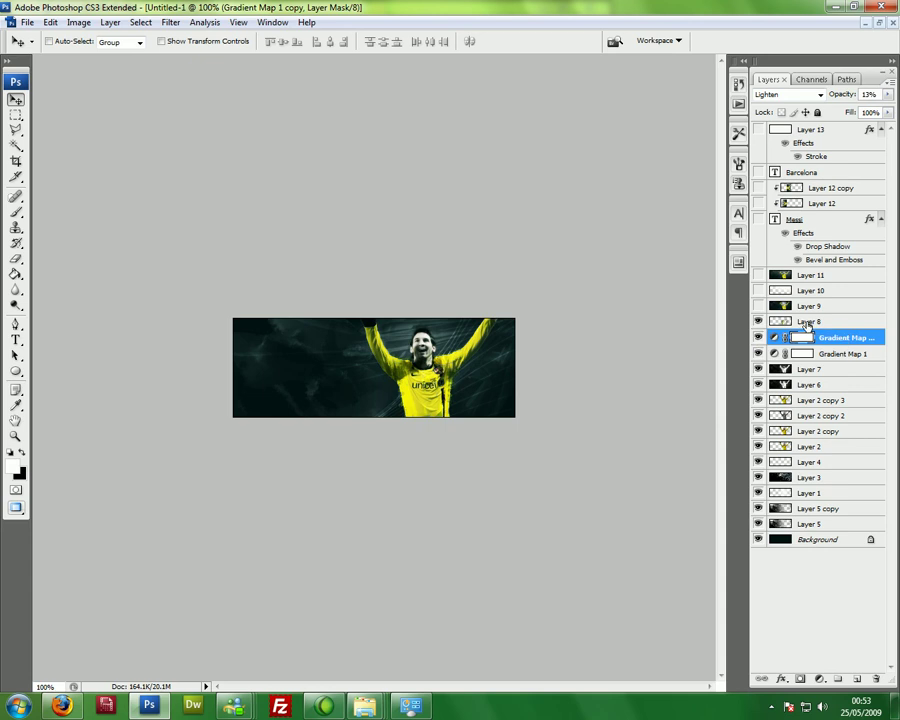
Select Layer 8 and browse the Filter menu without applying anything
left_click(807, 322)
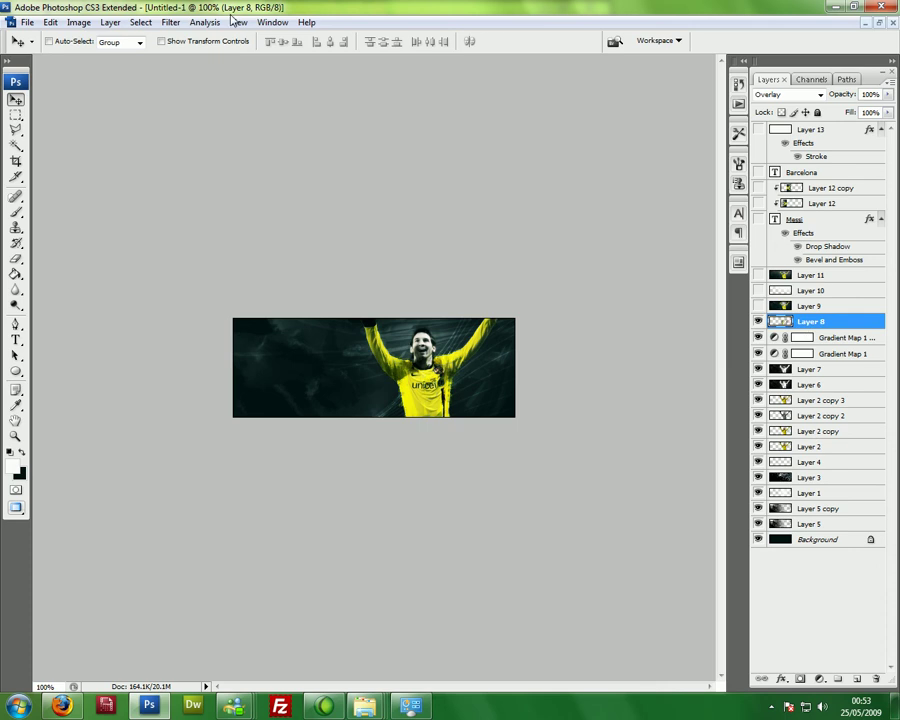
left_click(166, 22)
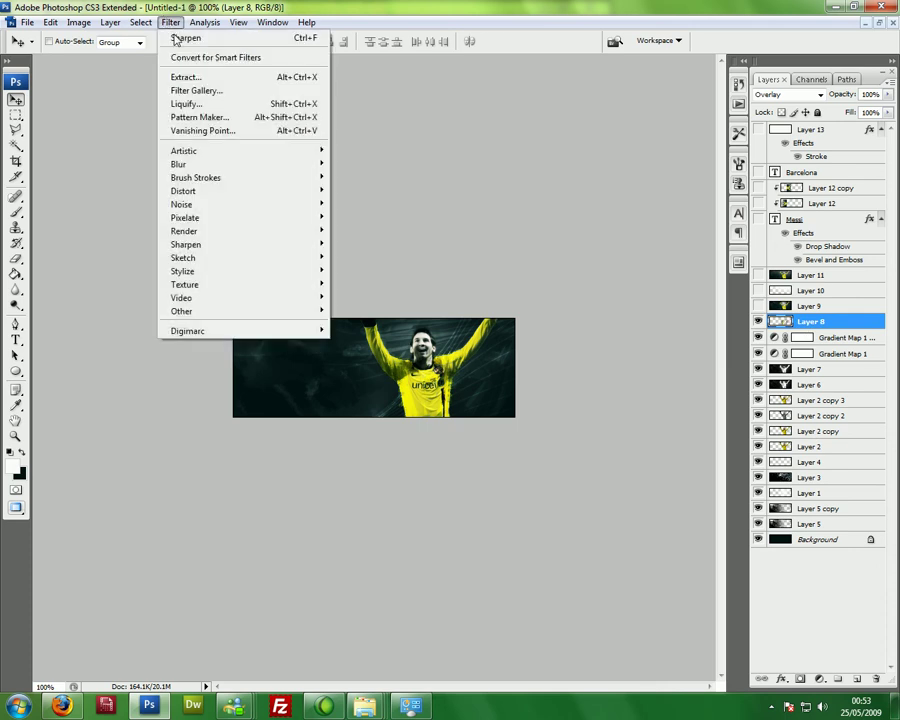
mouse_move(275, 179)
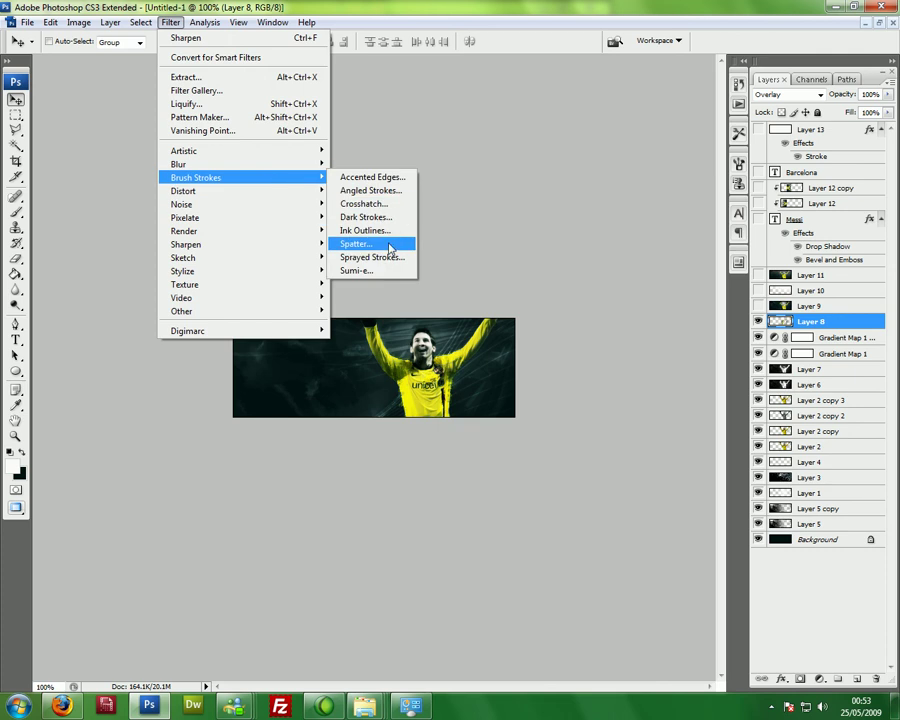
left_click(551, 196)
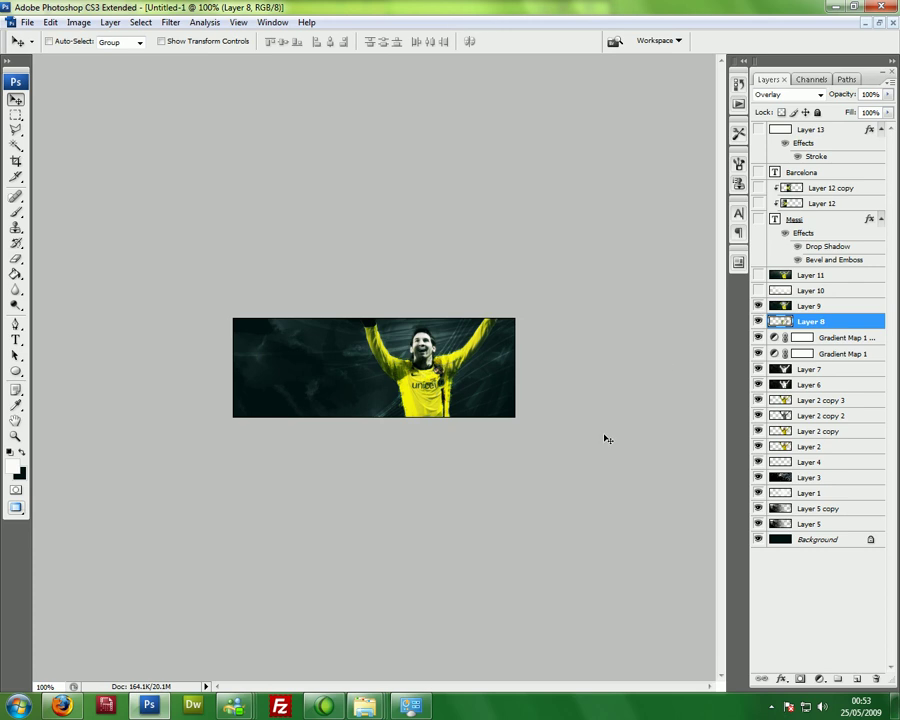
Select Layer 9 and open Gaussian Blur, cancelling without applying it
left_click(797, 310)
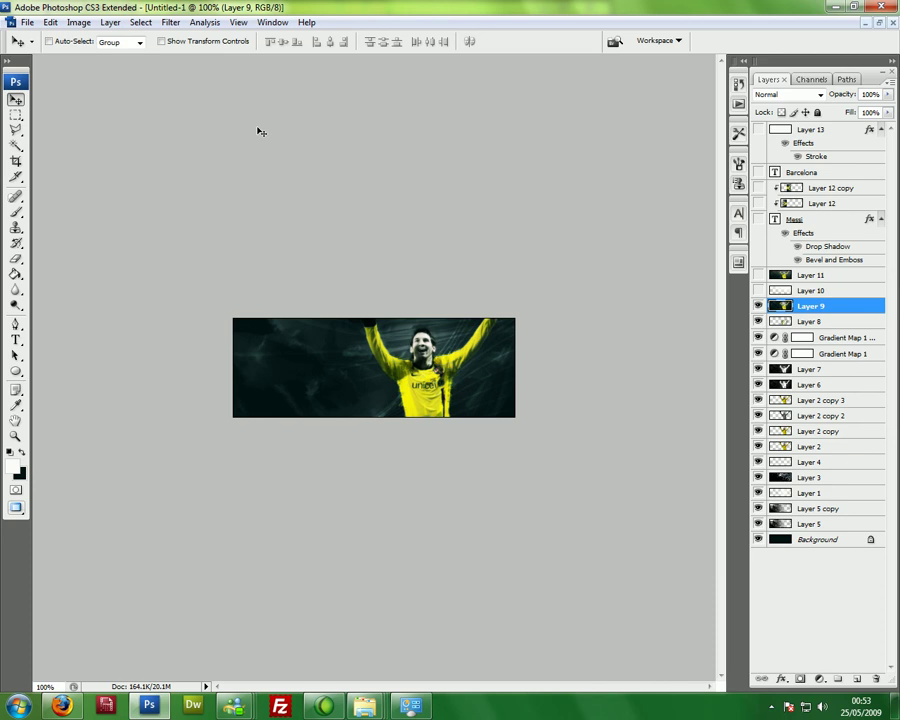
left_click(164, 30)
mouse_move(258, 166)
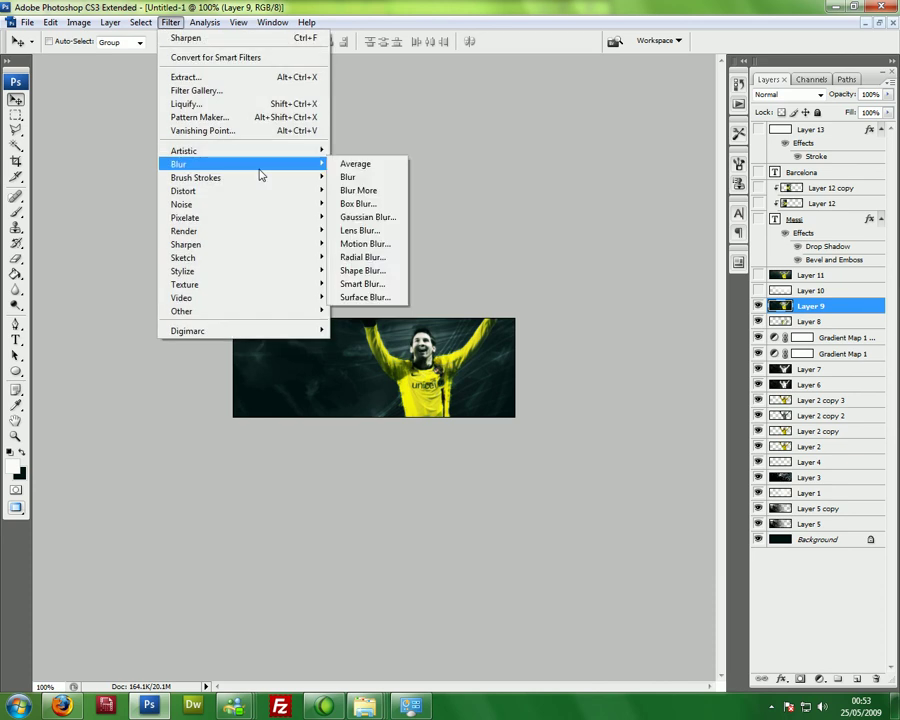
left_click(389, 222)
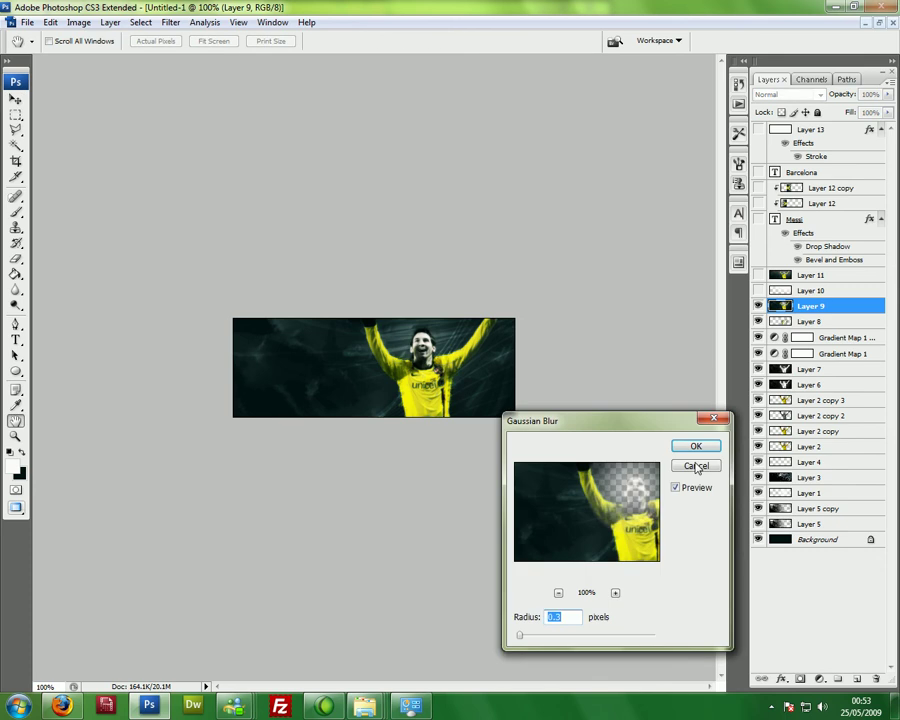
left_click(696, 466)
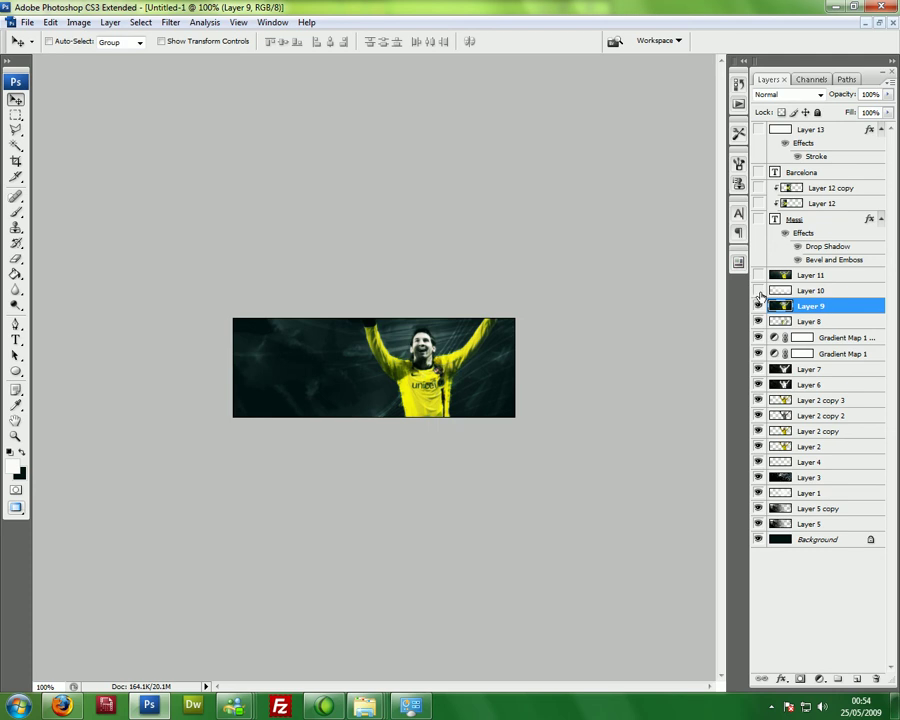
Show and select Layer 10, then set up the Brush tool with a 100 px soft brush
left_click(758, 290)
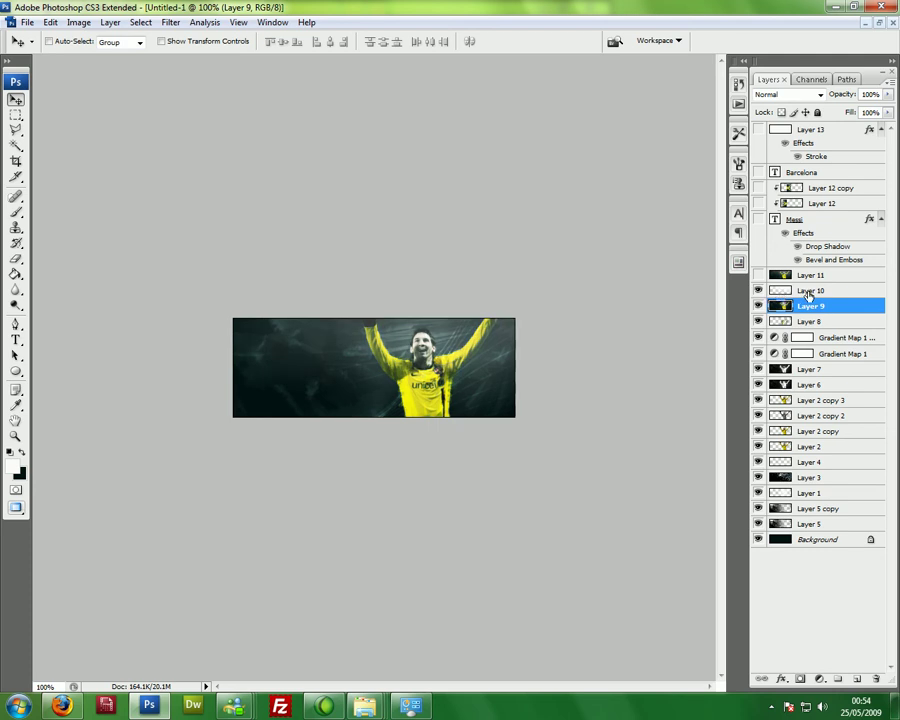
left_click(810, 291)
left_click(16, 212)
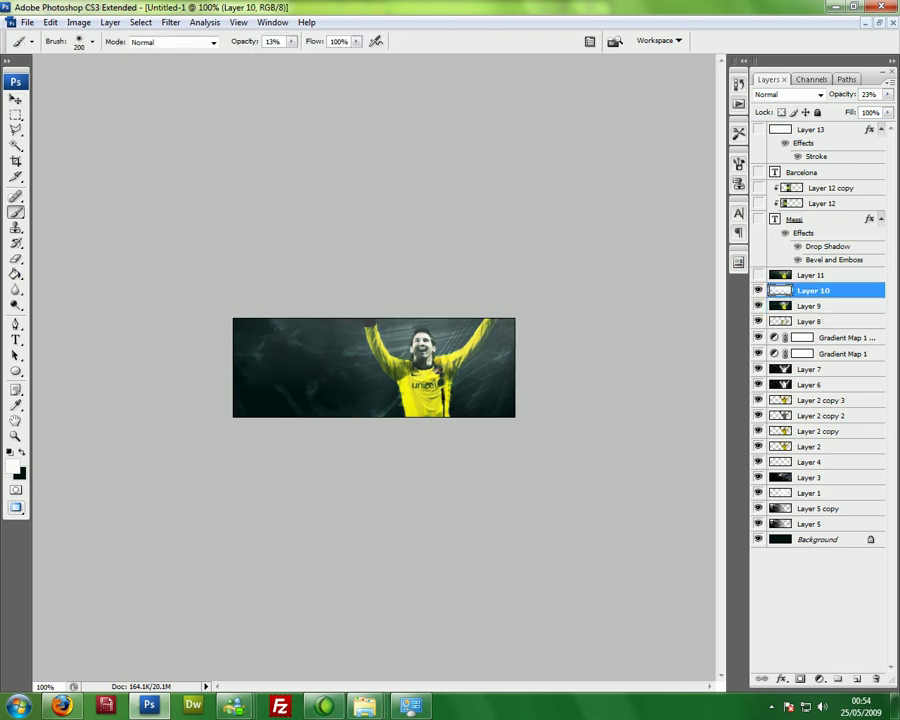
left_click(92, 42)
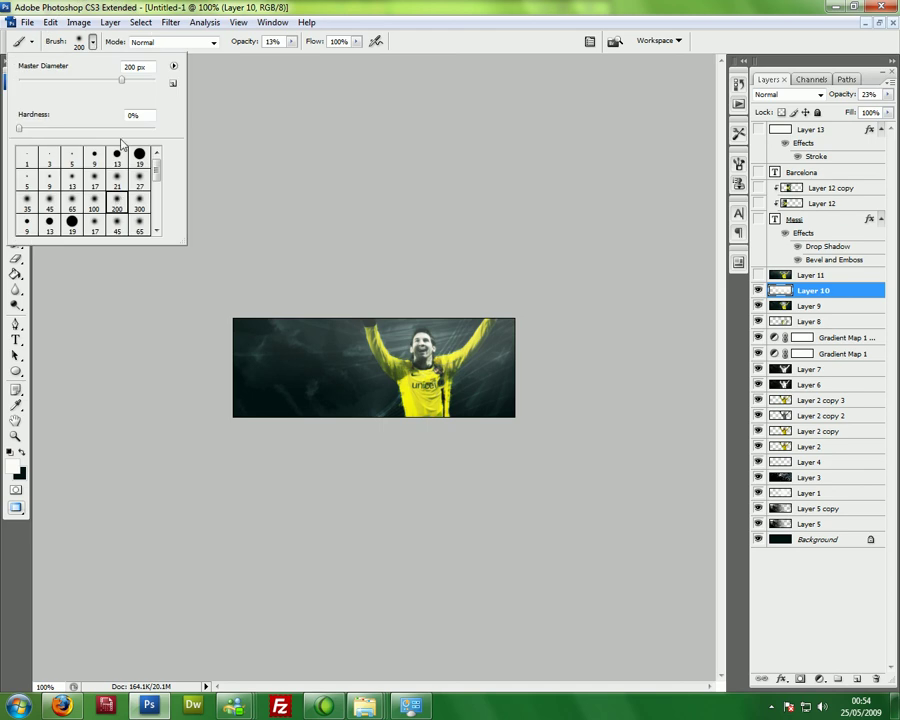
key("bracketleft")
key("bracketleft")
key("bracketleft")
key("bracketleft")
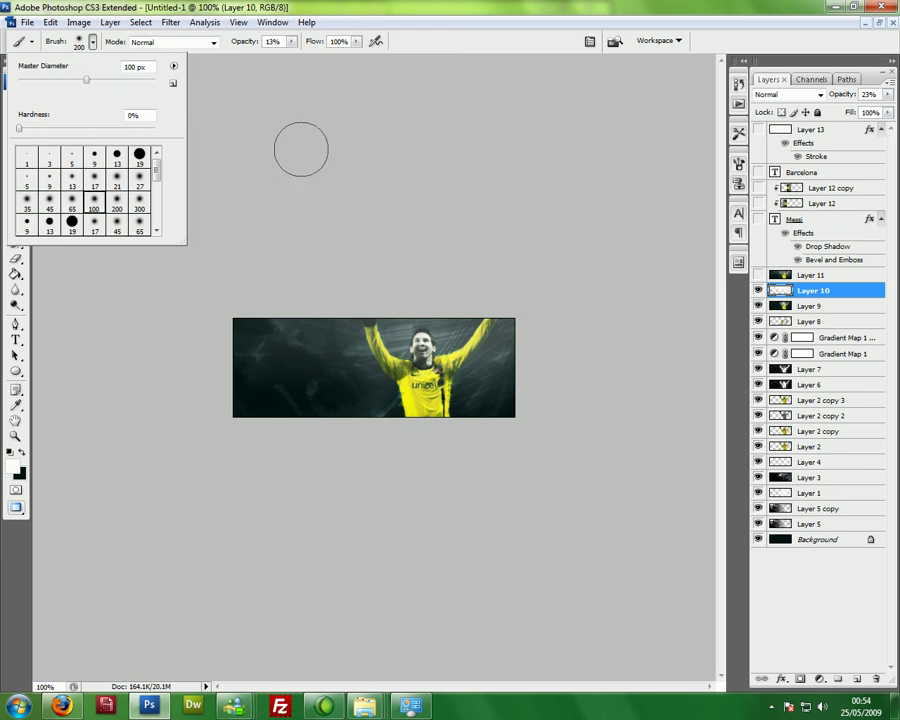
left_click(297, 146)
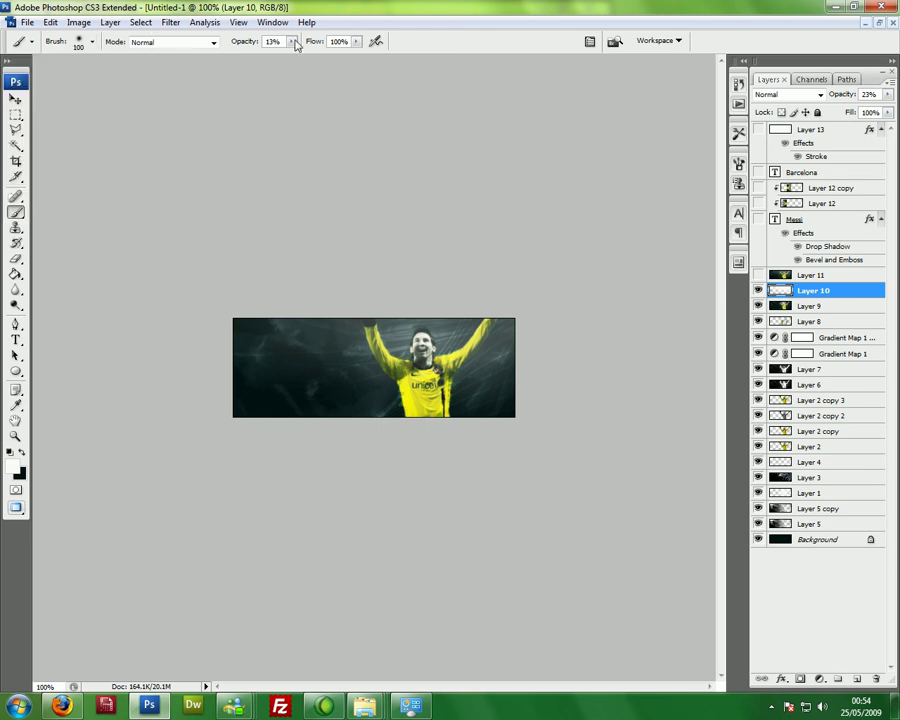
Select Layer 9, then show Layer 11 and toggle it off to compare the look
left_click(811, 309)
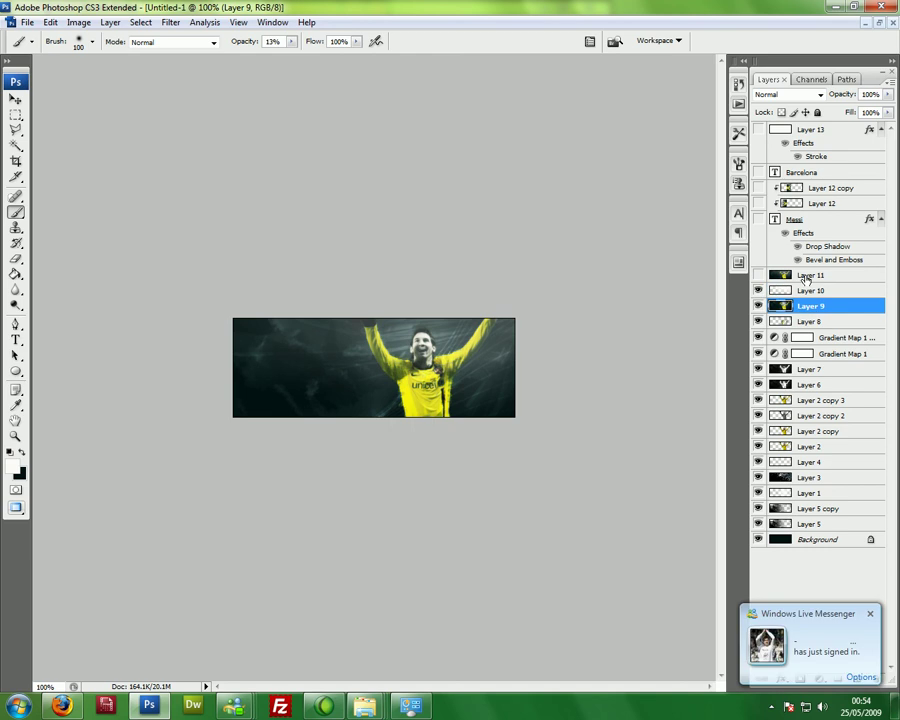
left_click(806, 276)
left_click(758, 275)
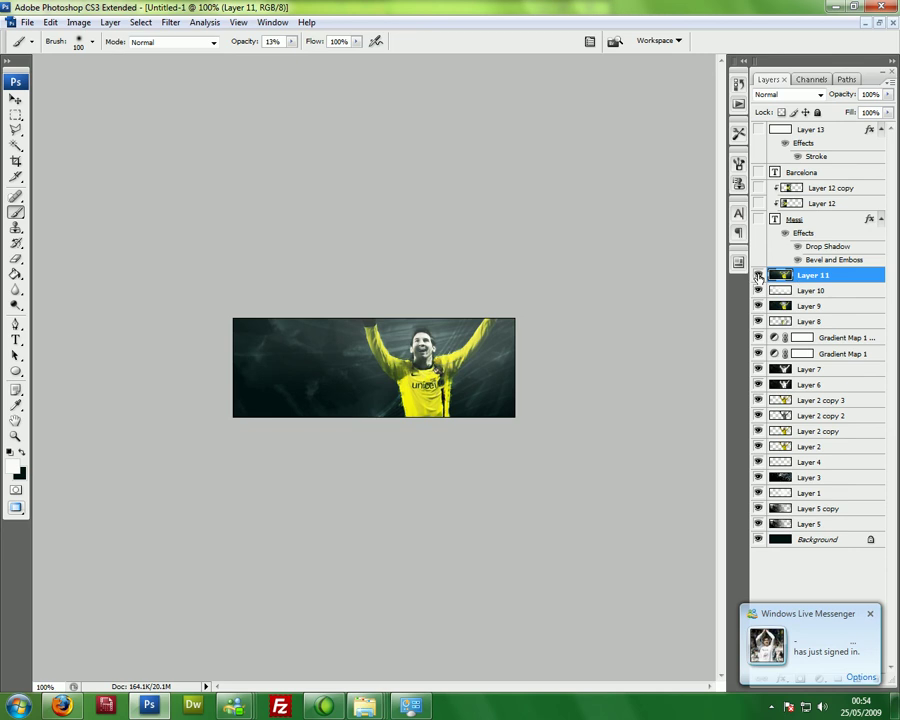
left_click(758, 276)
Show Layer 11 again, apply Filter > Sharpen > Sharpen, and reveal the yellow Messi text layer
left_click(758, 276)
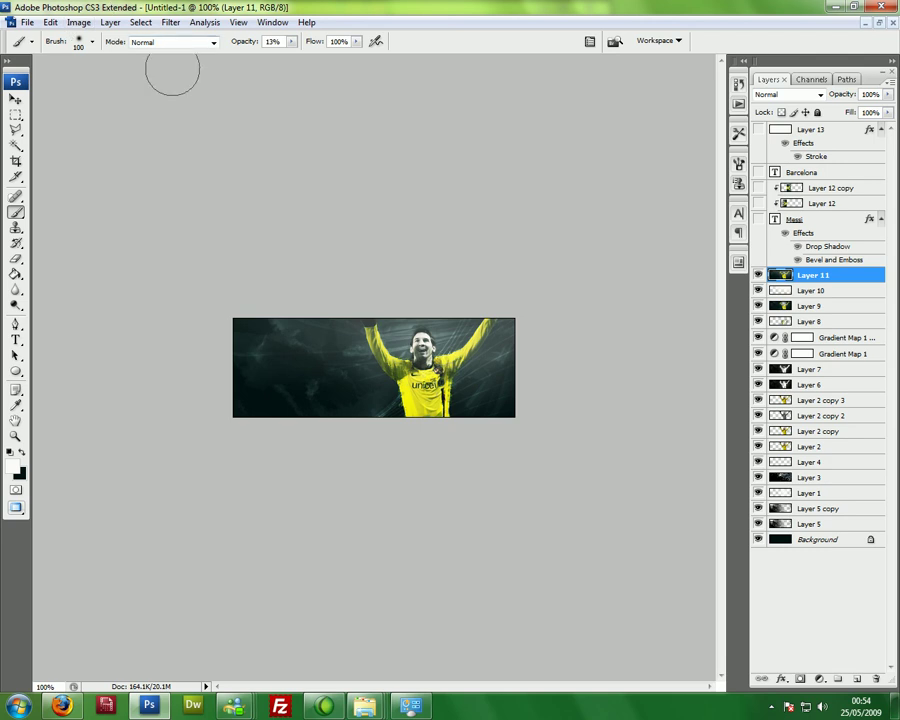
left_click(171, 22)
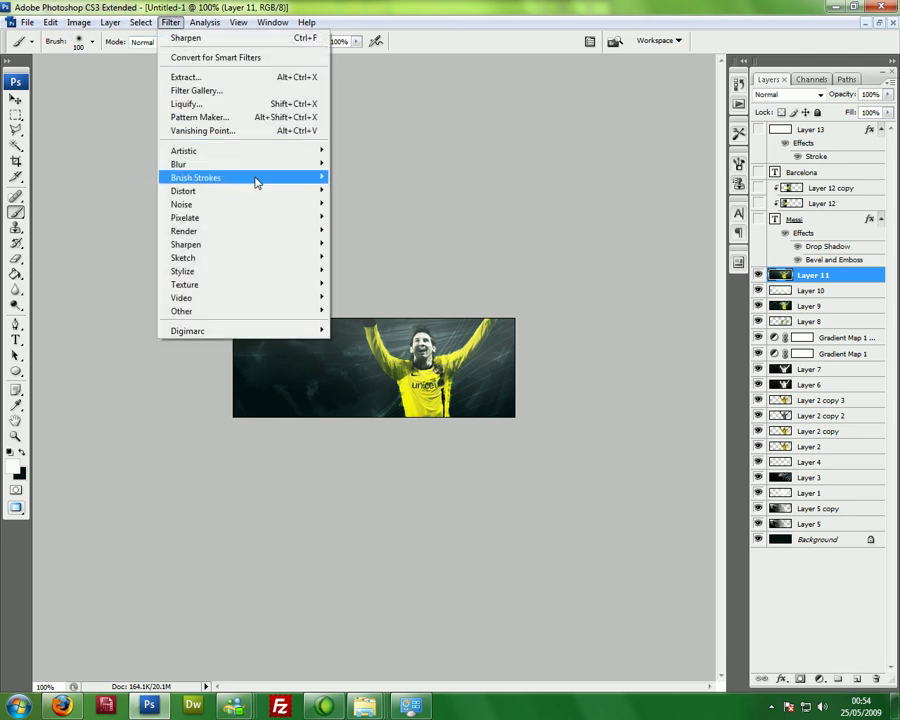
mouse_move(259, 207)
mouse_move(261, 248)
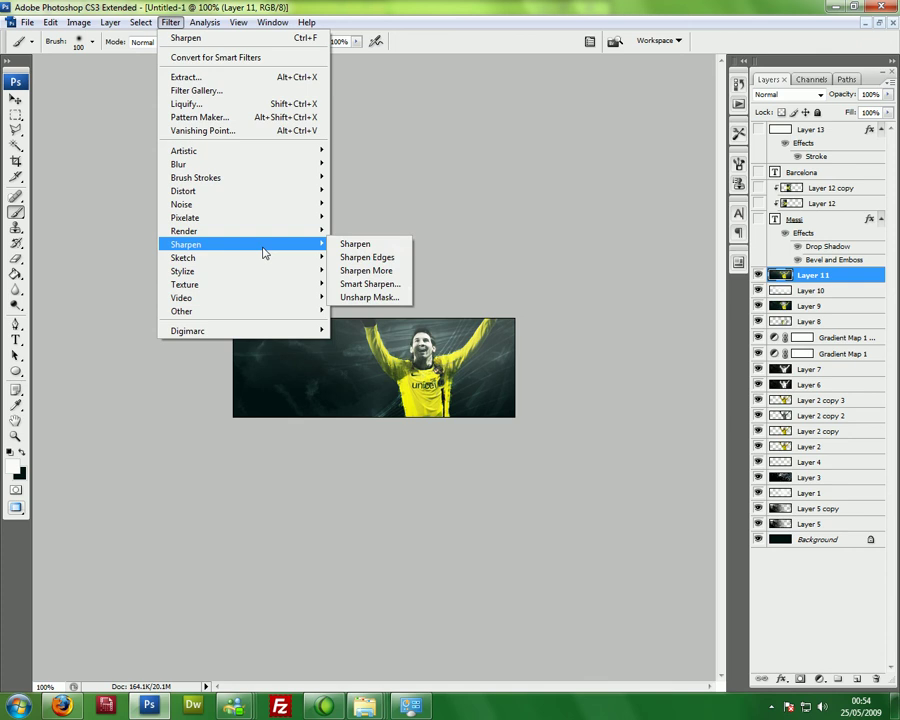
left_click(346, 243)
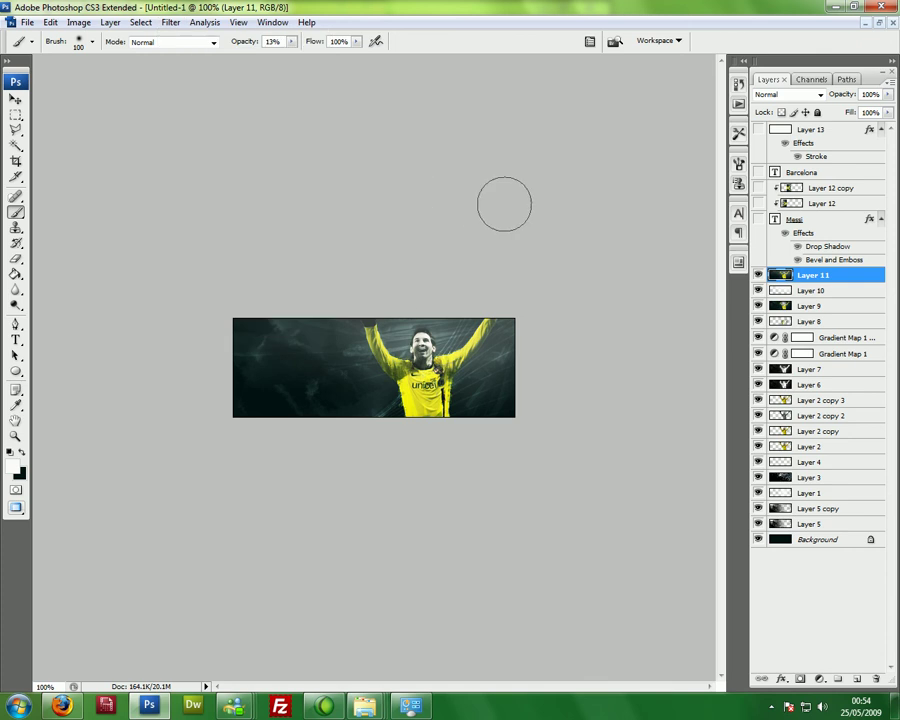
left_click(757, 219)
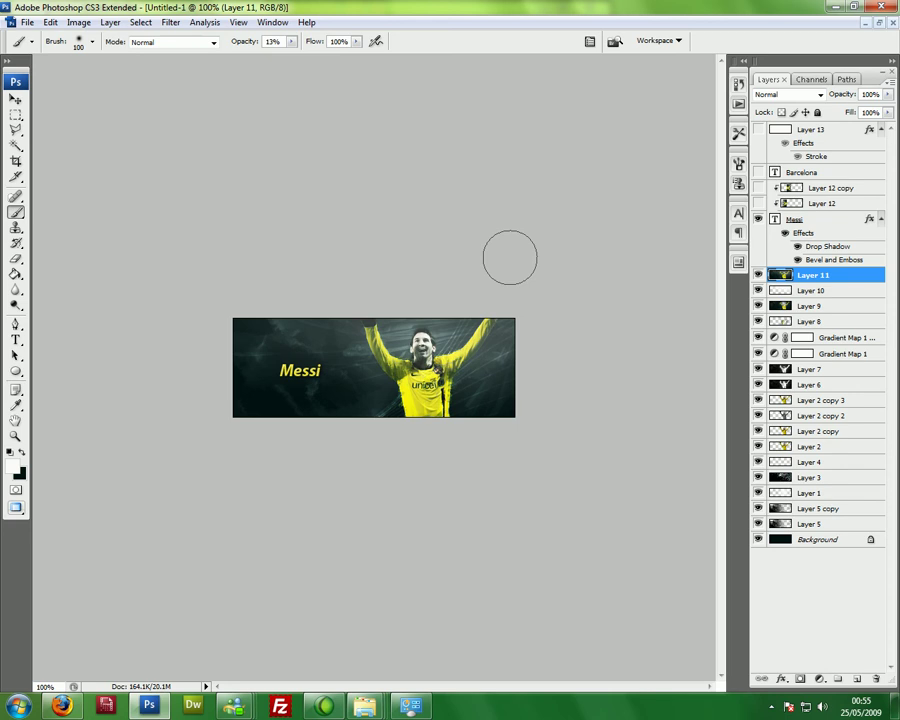
Show Layer 12 and Layer 12 copy, clip them inside the Messi text, and reveal the Barcelona subtitle
left_click(757, 203)
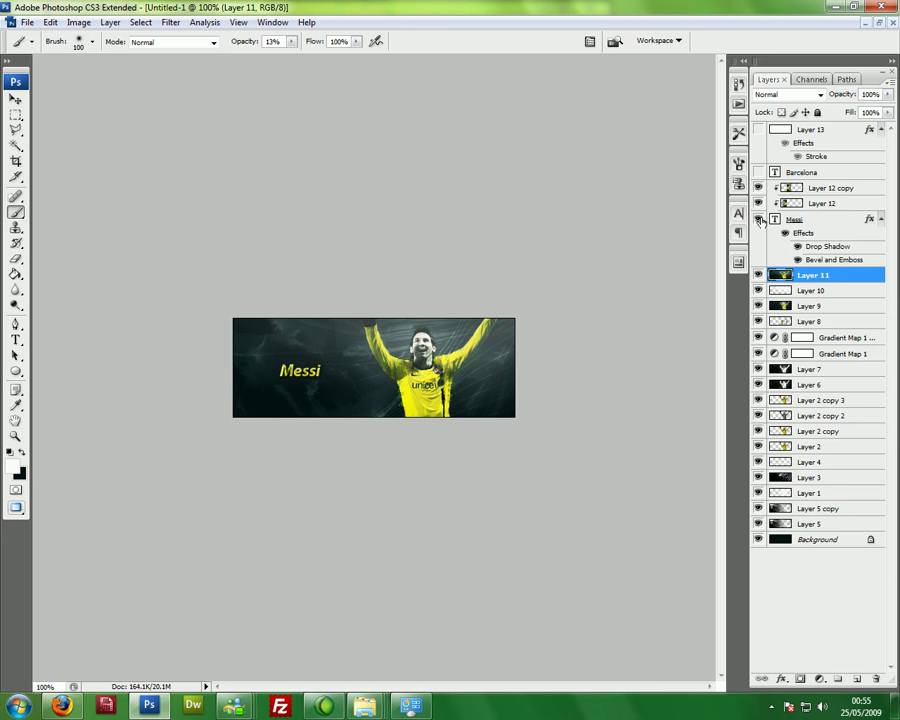
left_click_drag(821, 214, 827, 206)
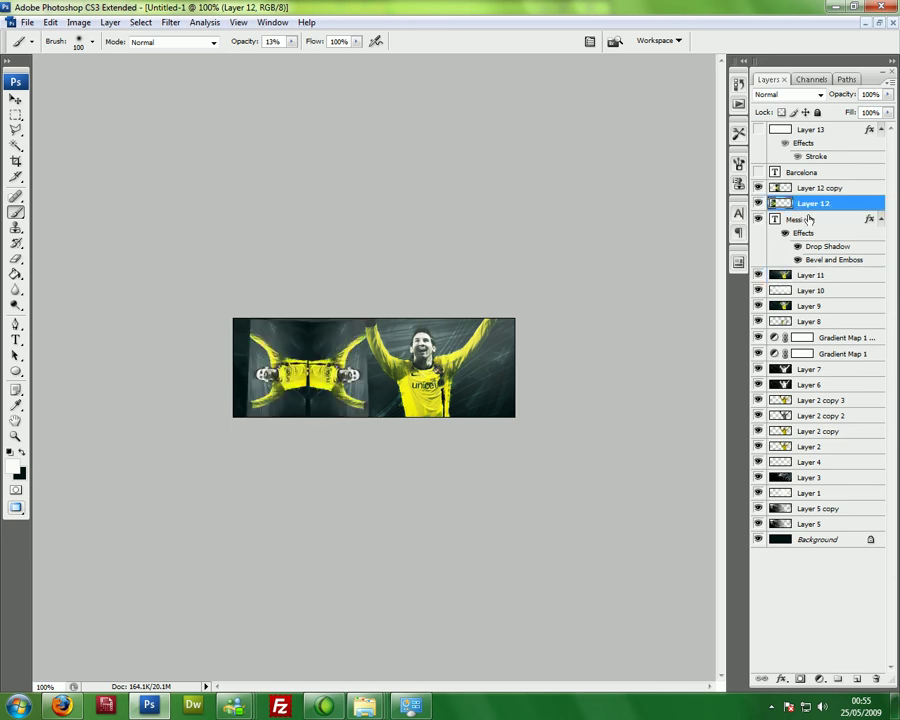
left_click(15, 99)
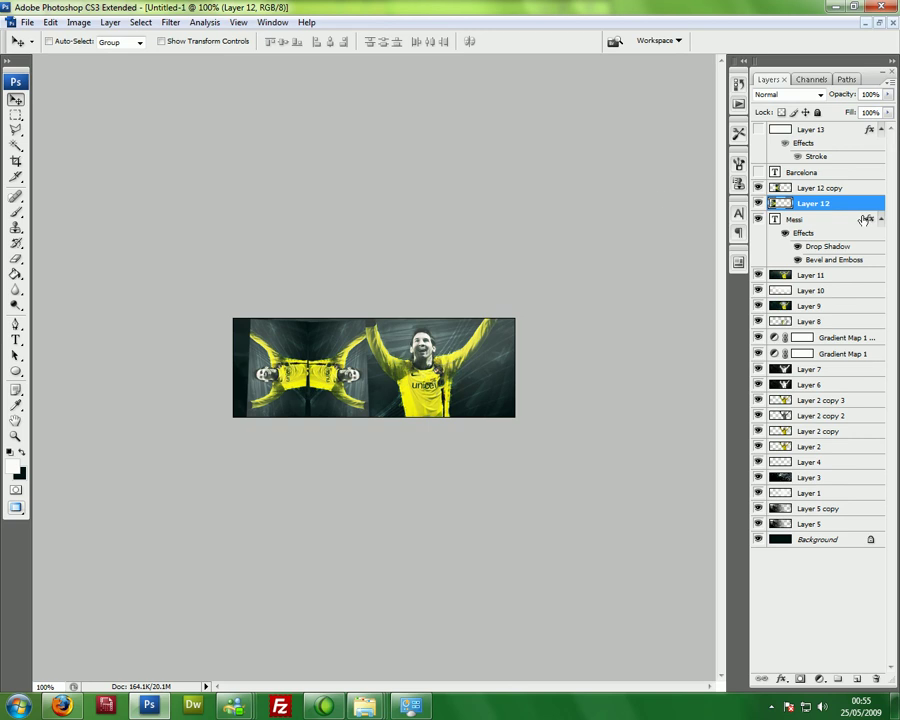
left_click_drag(864, 220, 836, 192)
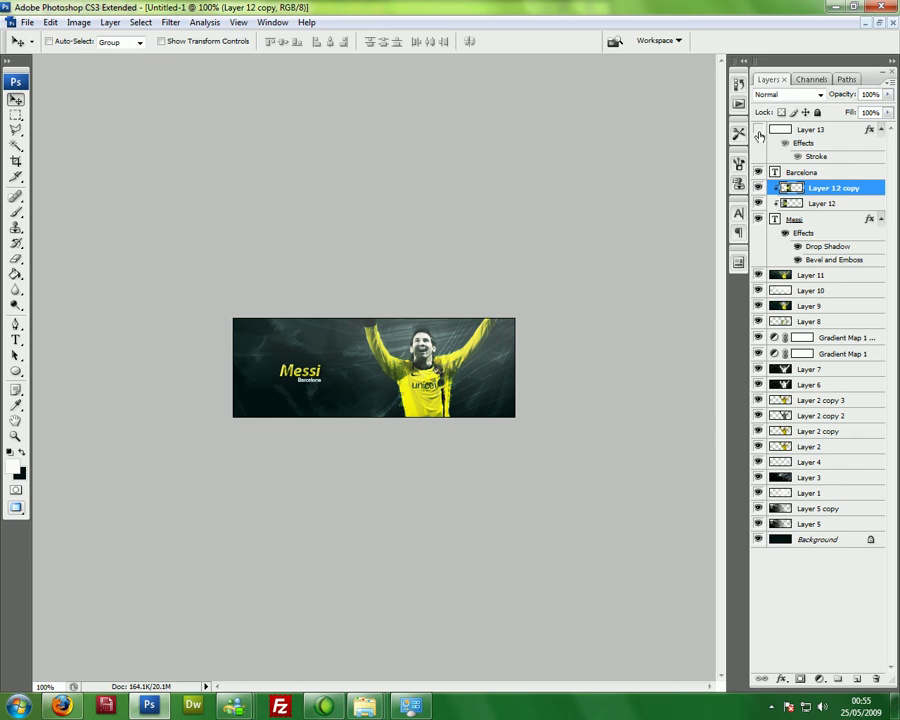
Show Layer 13 and select it, with the Paint Bucket tool active
left_click(758, 130)
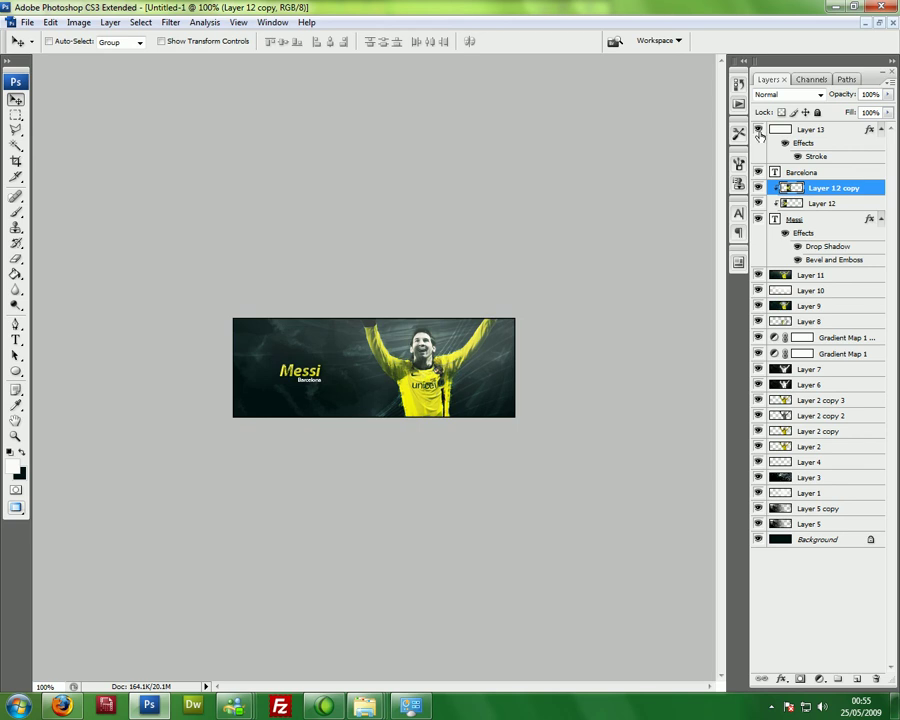
left_click(15, 273)
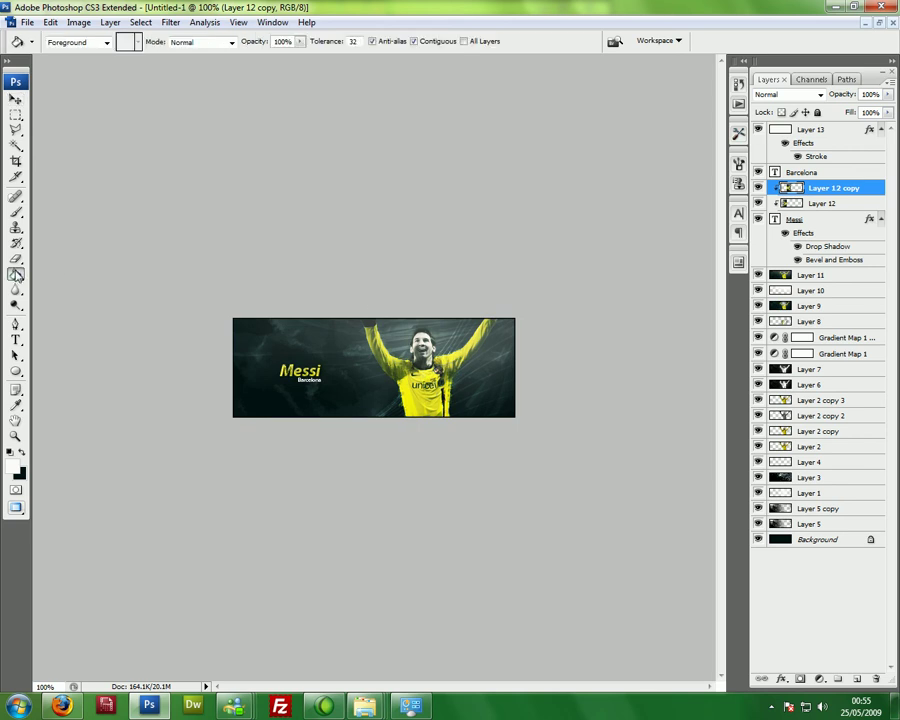
left_click(808, 142)
Give Layer 13 a 1 px dark blue (021632) stroke through Blending Options
right_click(802, 131)
left_click(790, 156)
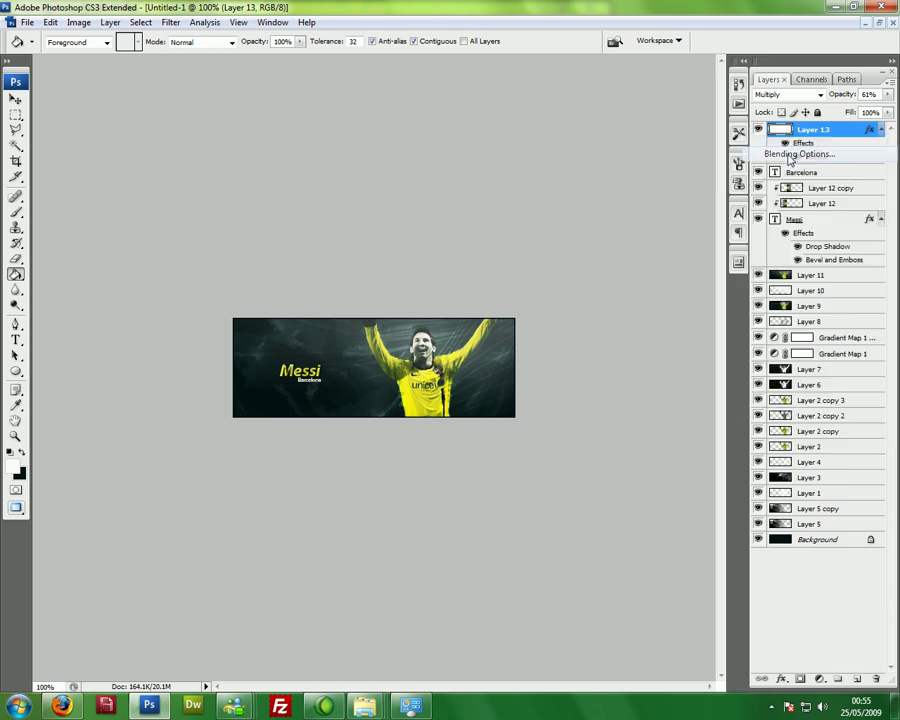
left_click(537, 514)
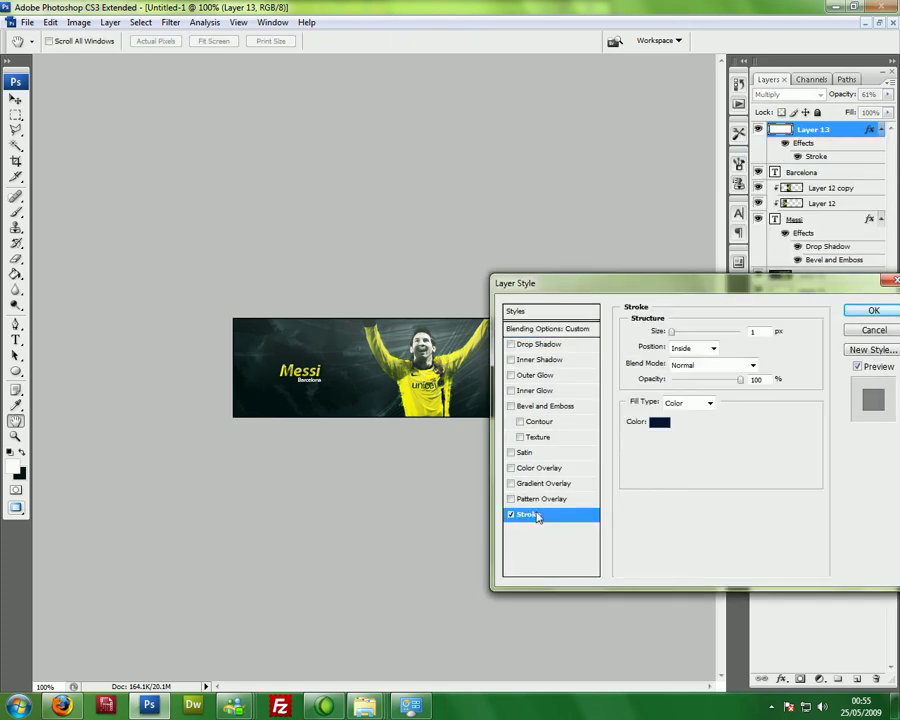
left_click(655, 420)
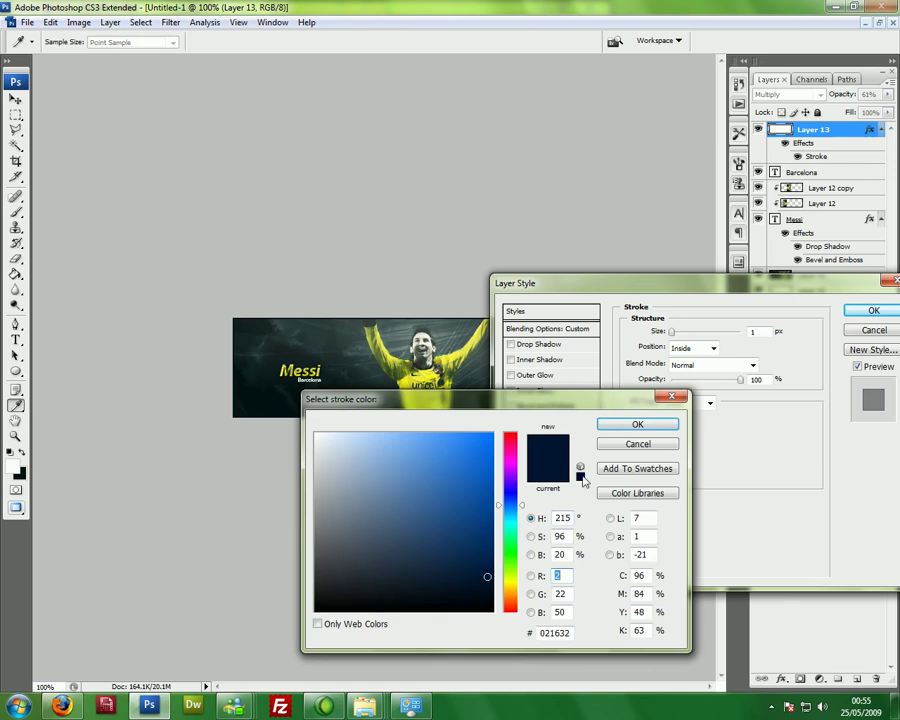
left_click(640, 426)
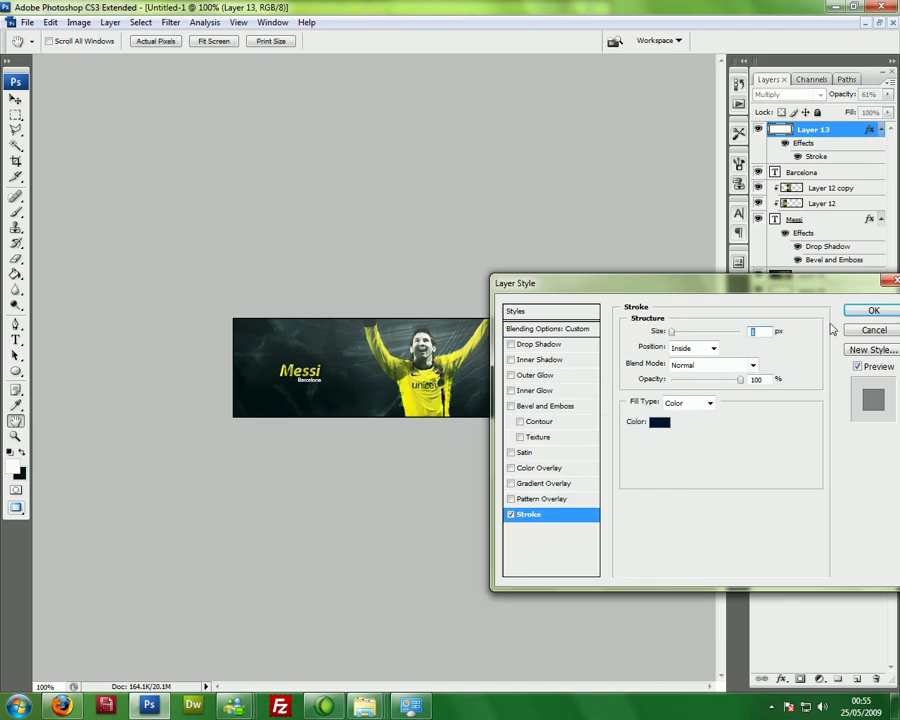
left_click(872, 311)
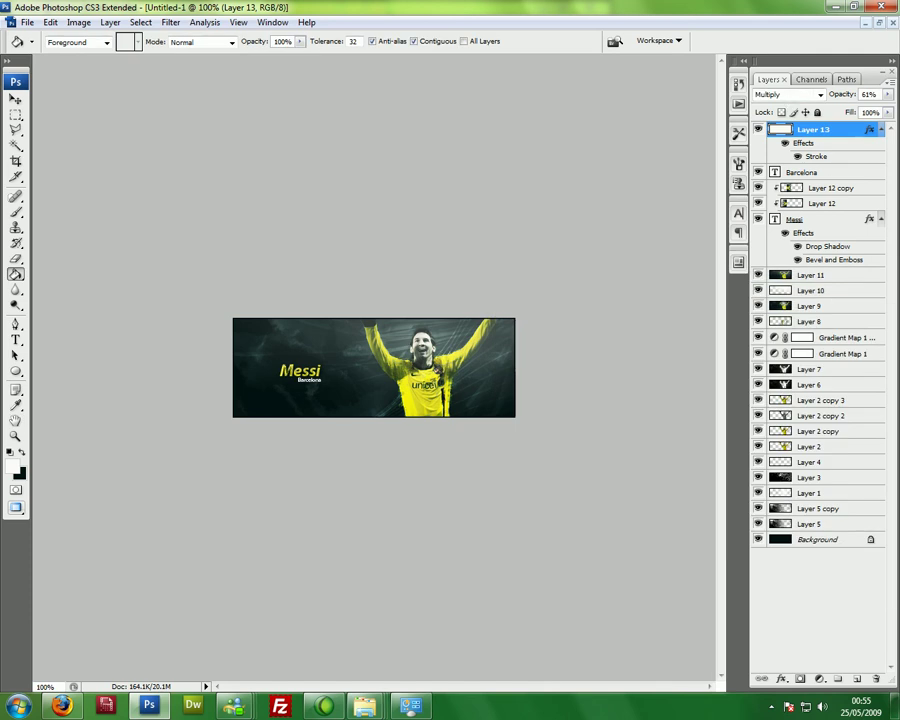